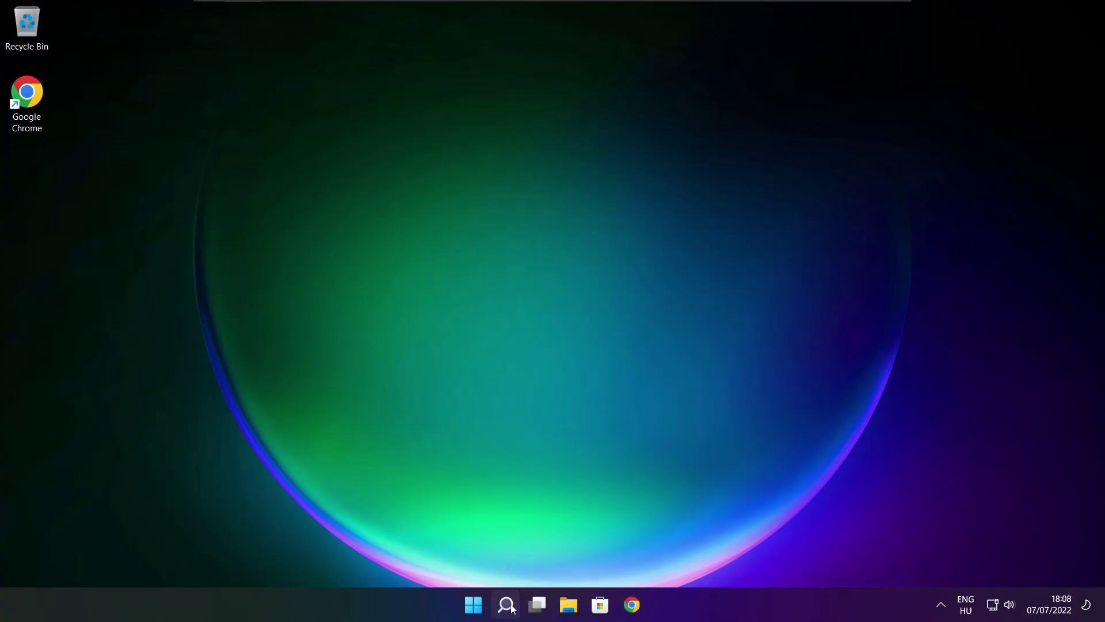
Search Windows for 'device manager' and launch Device Manager from the results.
left_click(510, 609)
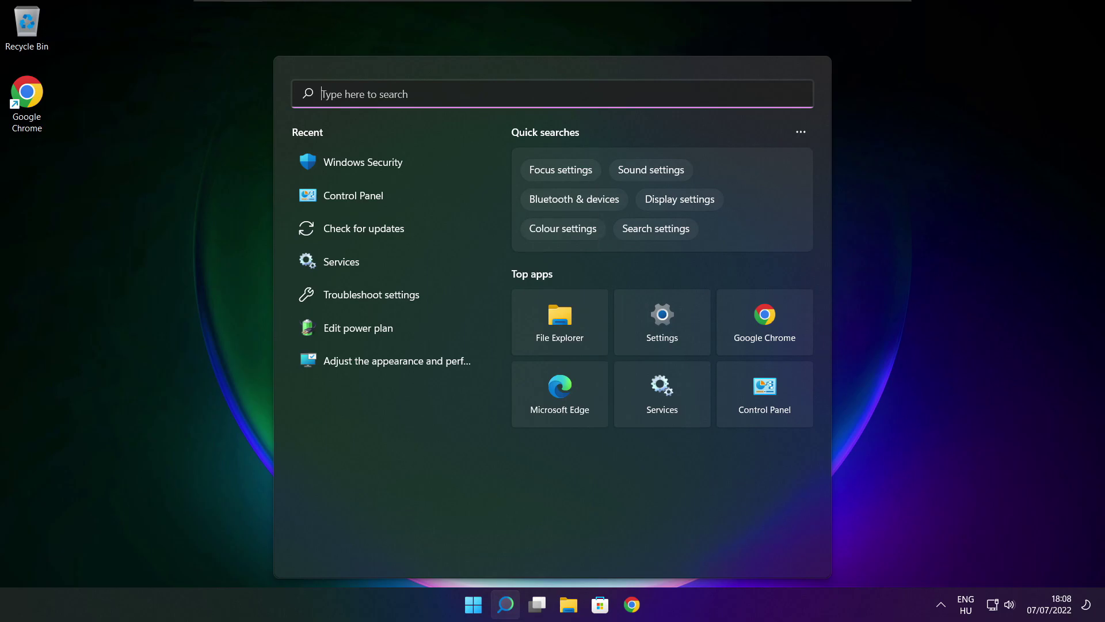
type("devic")
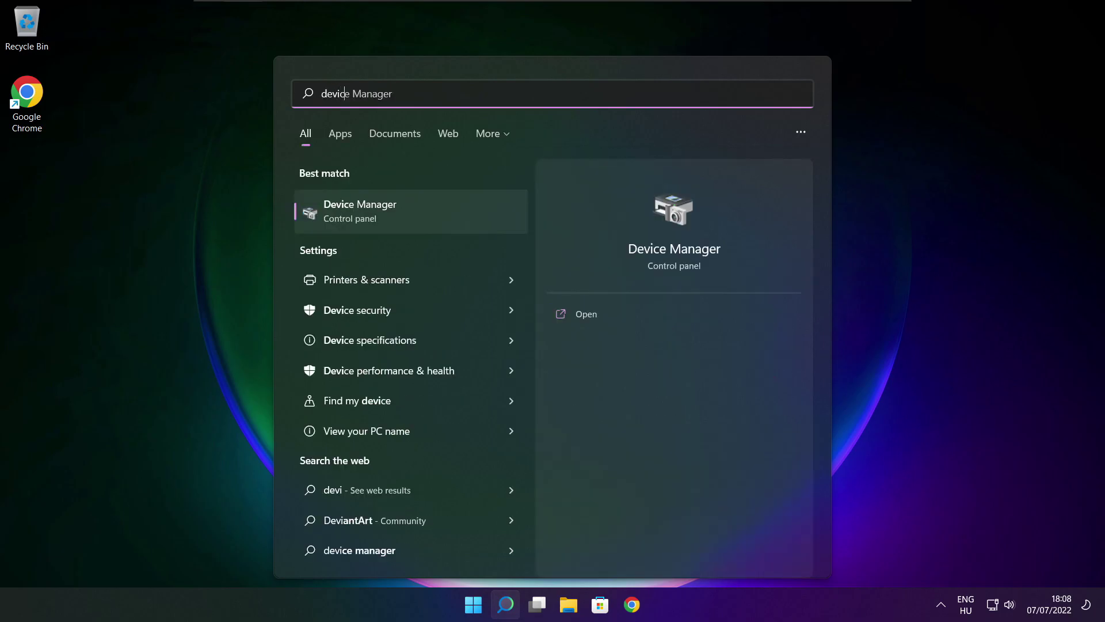
type("e mana")
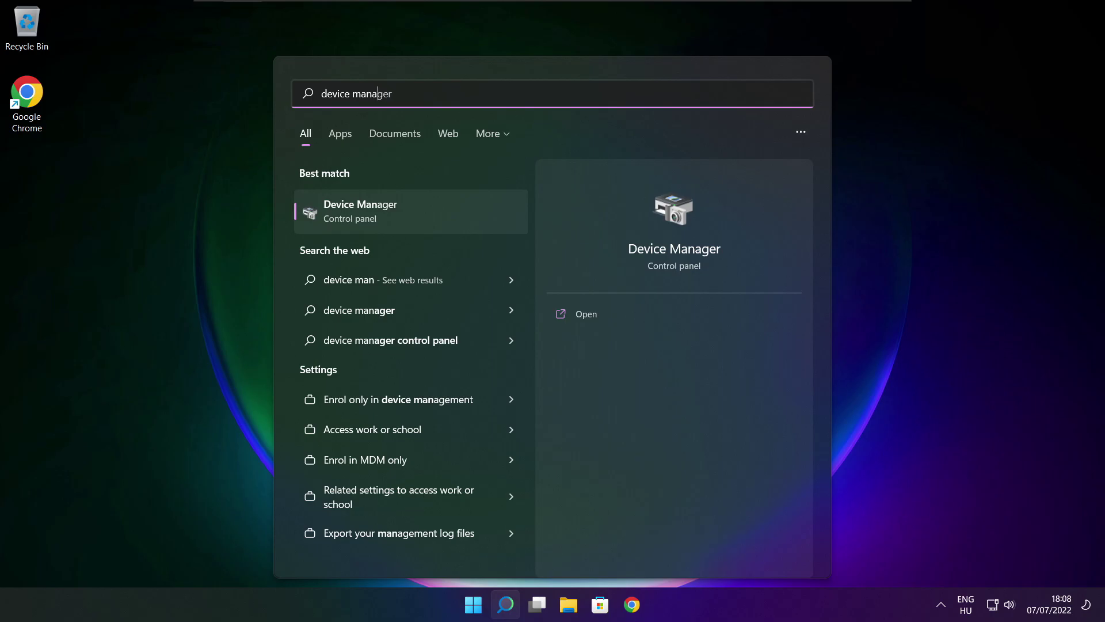
type("ger")
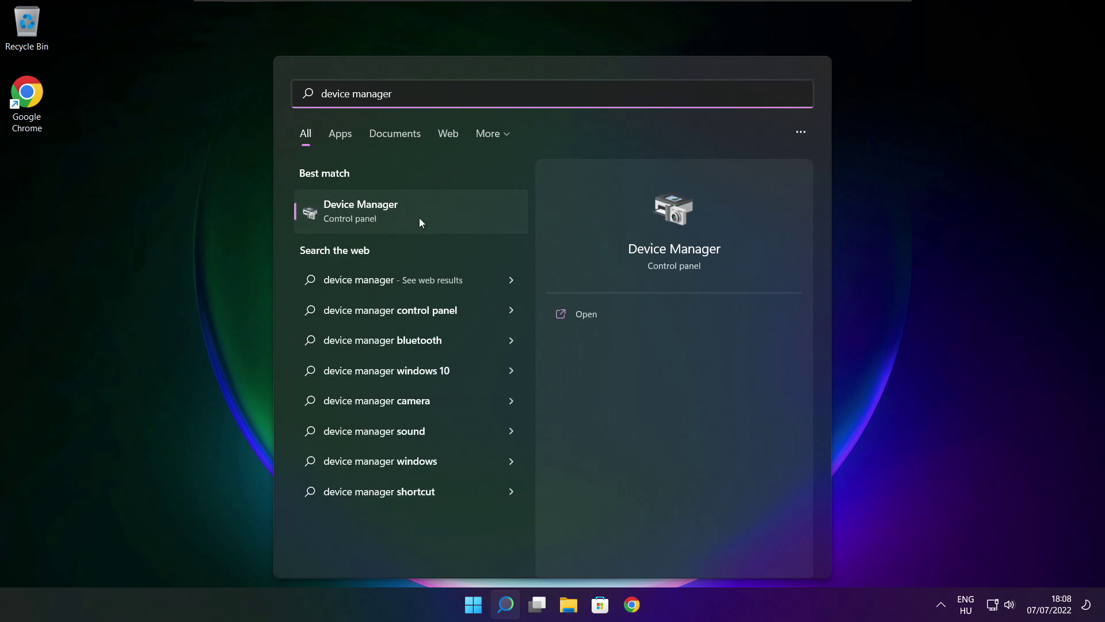
left_click(454, 220)
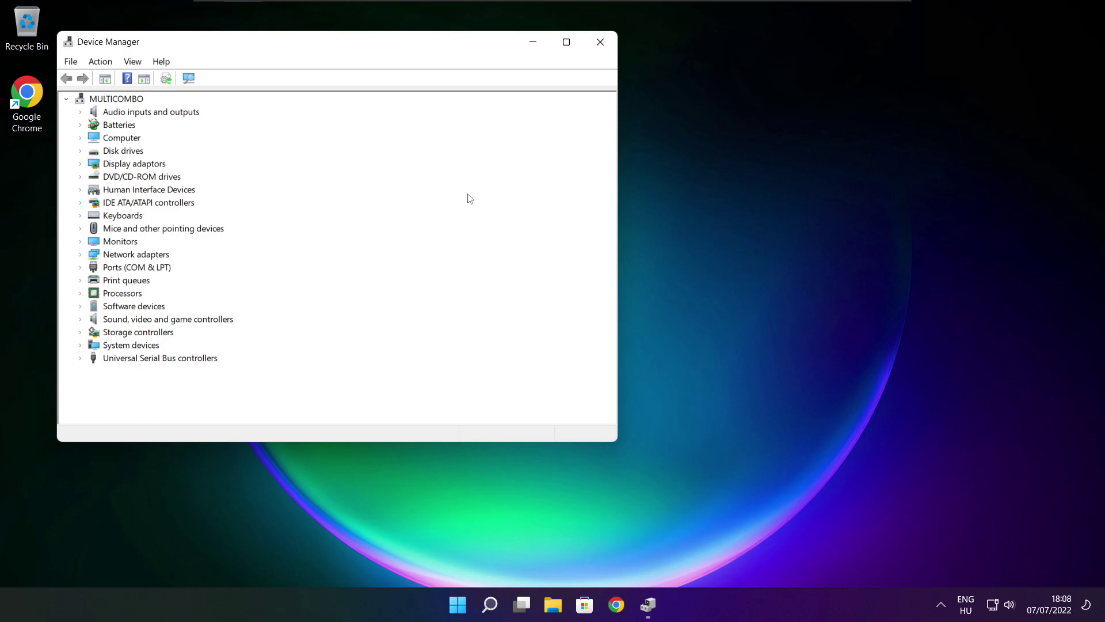
Run an automatic driver search for the VMware SVGA 3D adapter; the best driver is already installed.
left_click(567, 43)
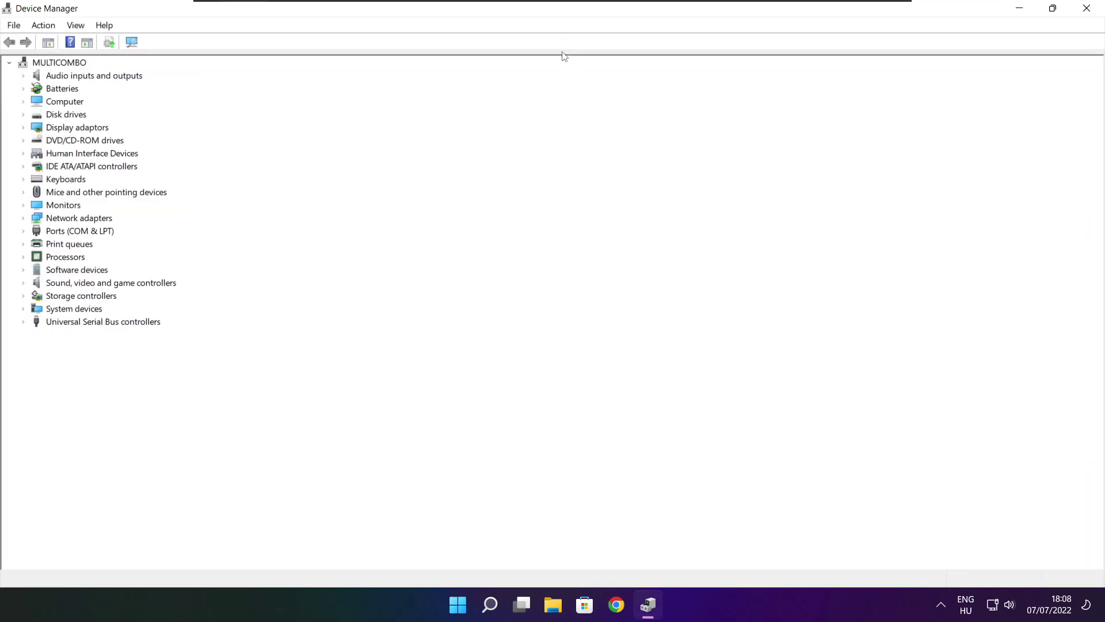
left_click(63, 128)
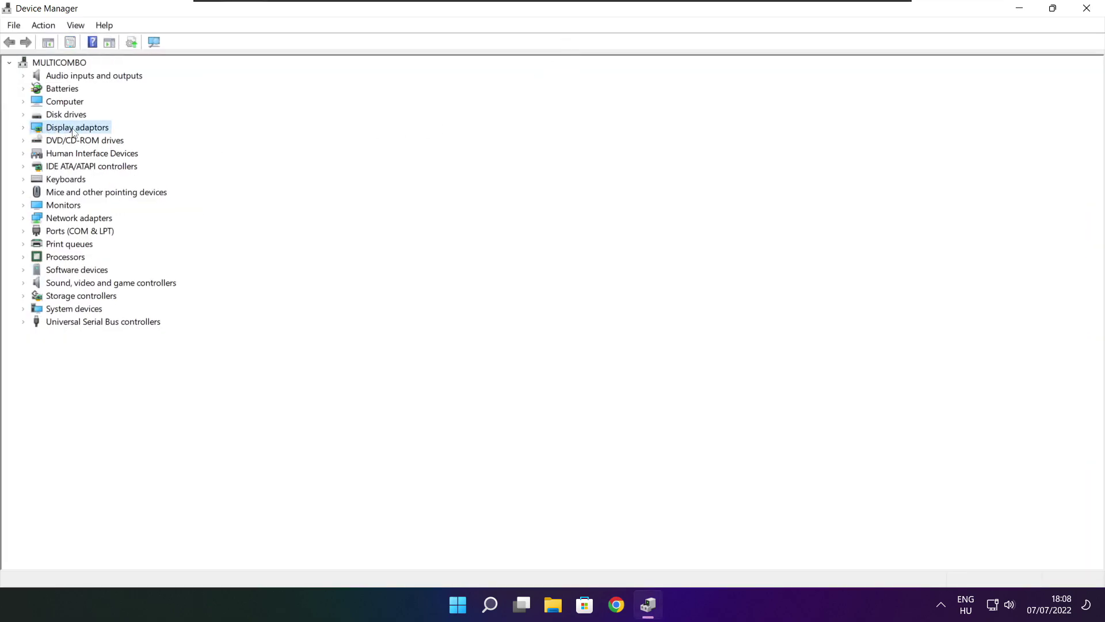
left_click(23, 128)
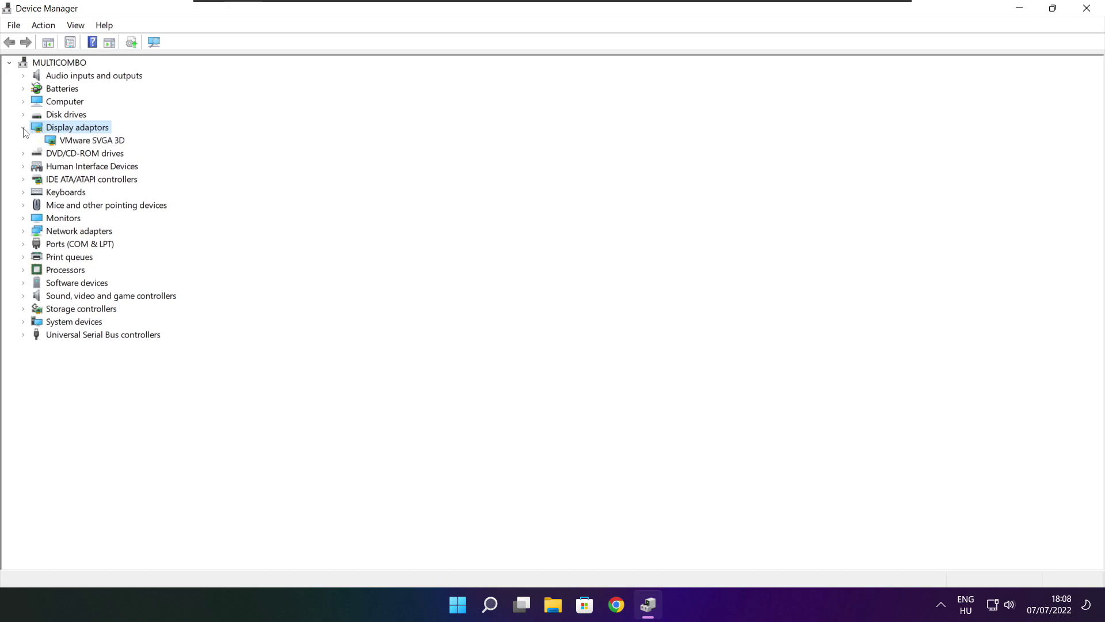
left_click(57, 142)
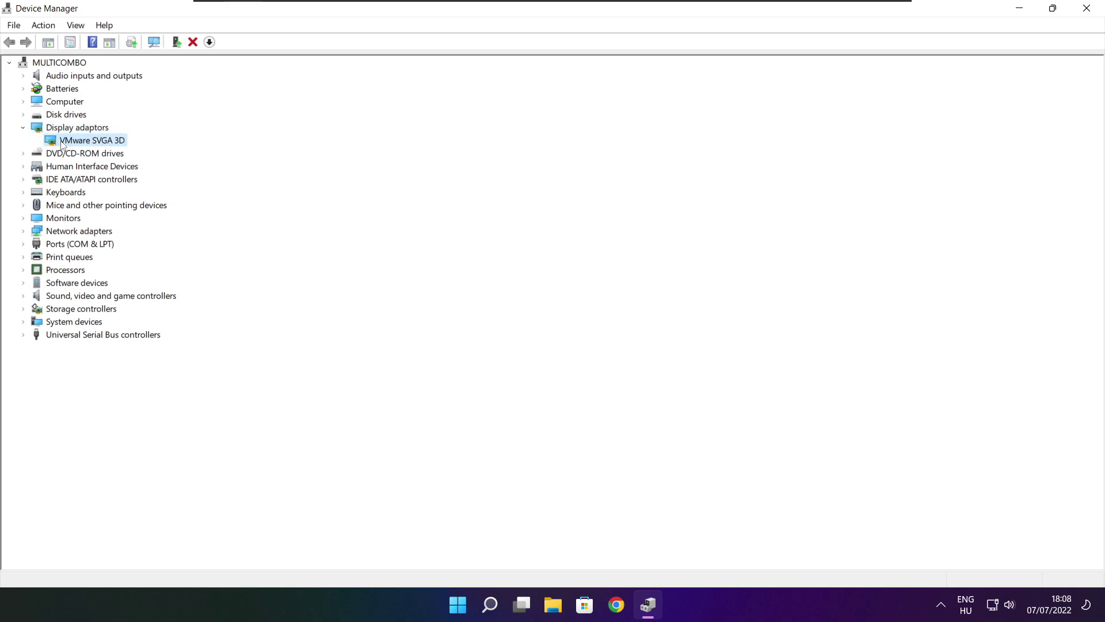
right_click(79, 140)
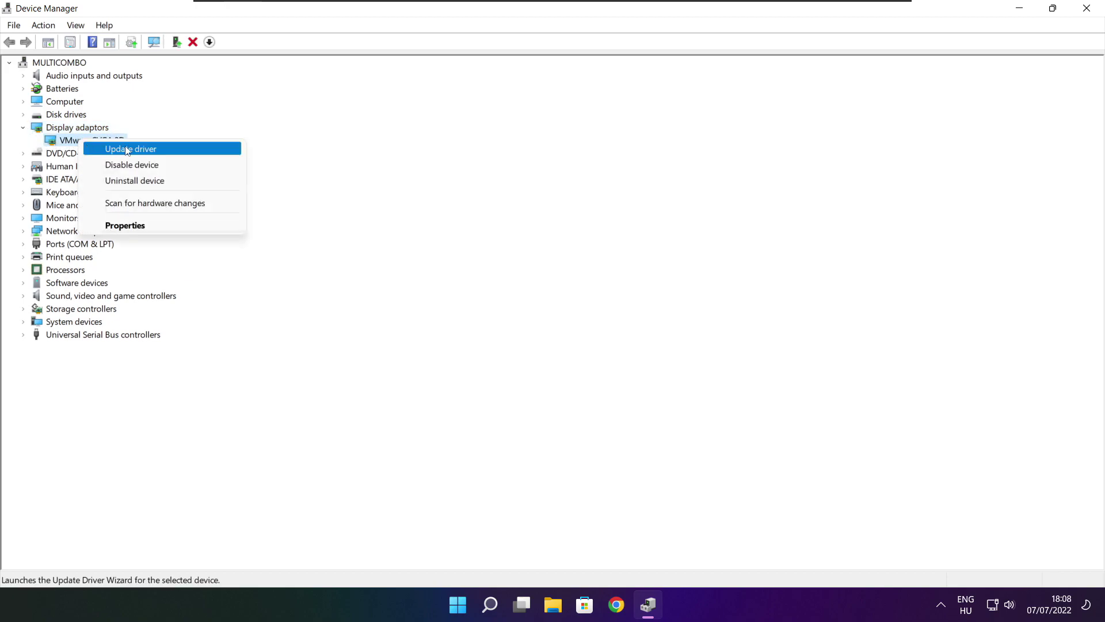
left_click(157, 148)
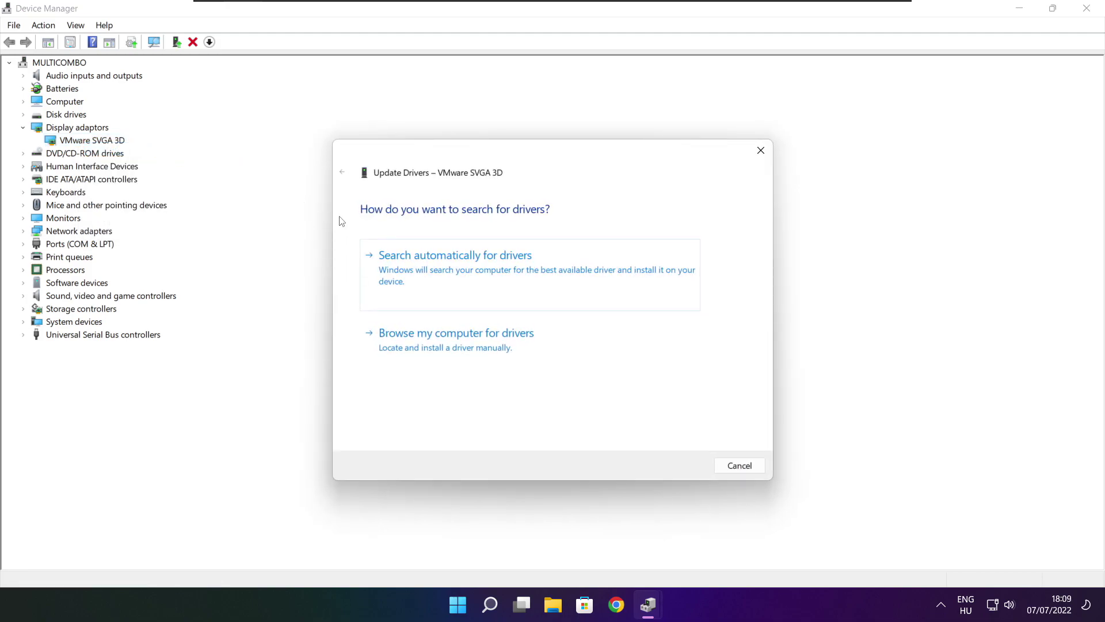
left_click(508, 278)
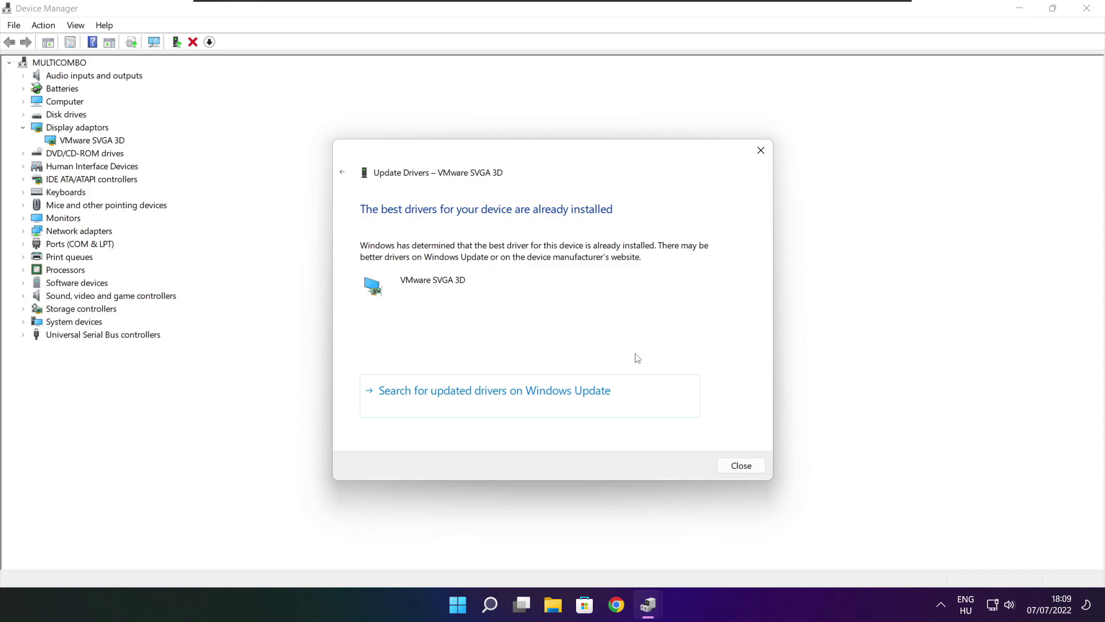
left_click(741, 467)
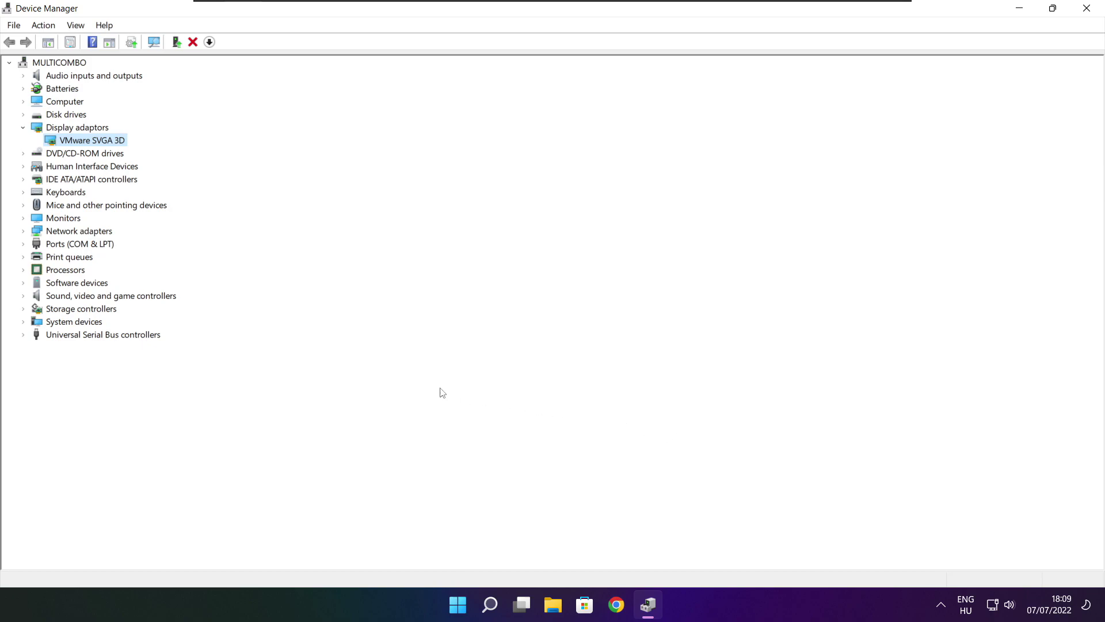
left_click(31, 298)
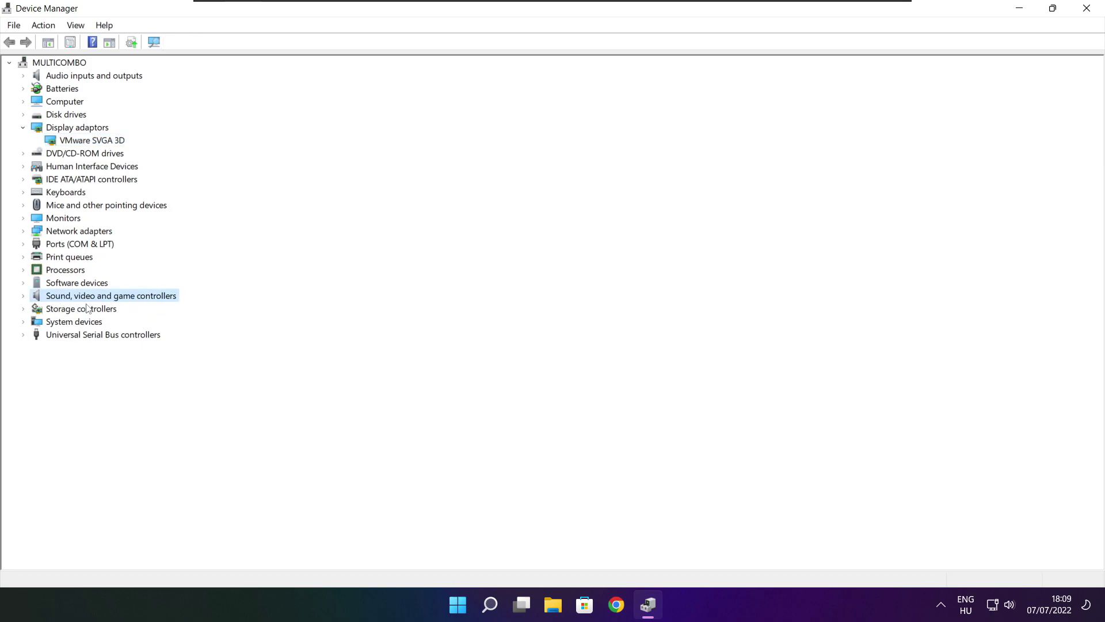
Search automatically for a High Definition Audio Device driver, then close Device Manager.
left_click(23, 296)
left_click(107, 310)
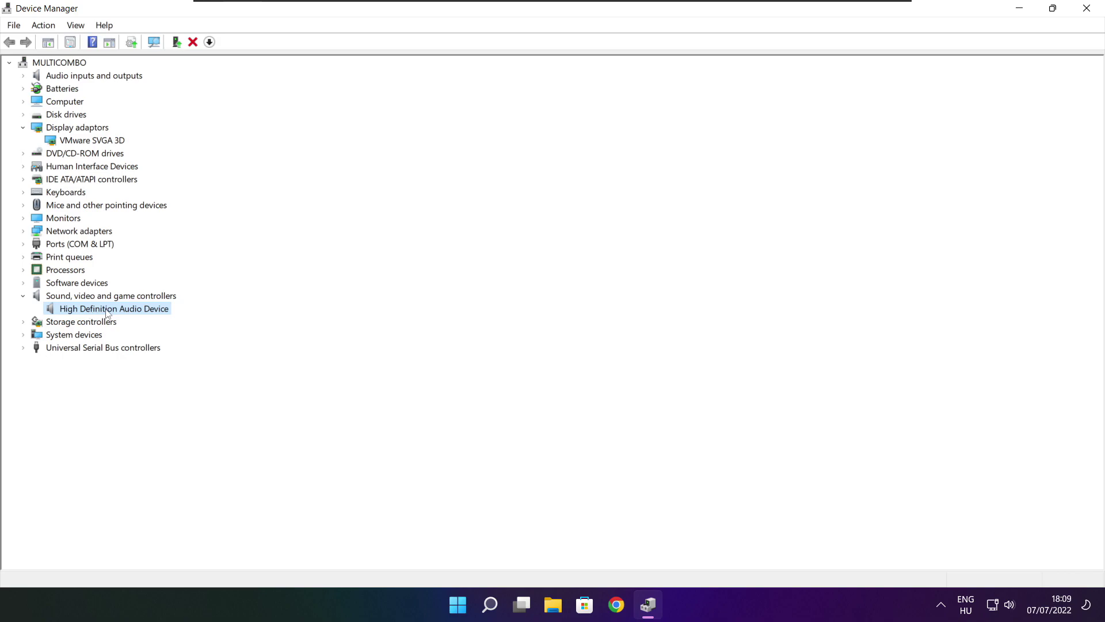
right_click(107, 312)
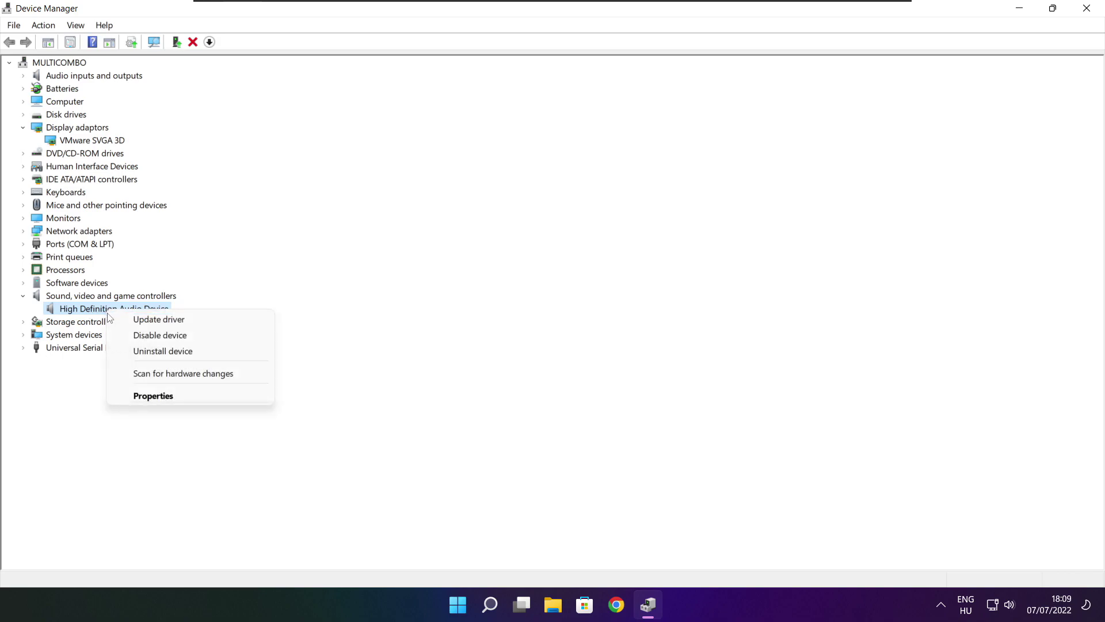
left_click(216, 326)
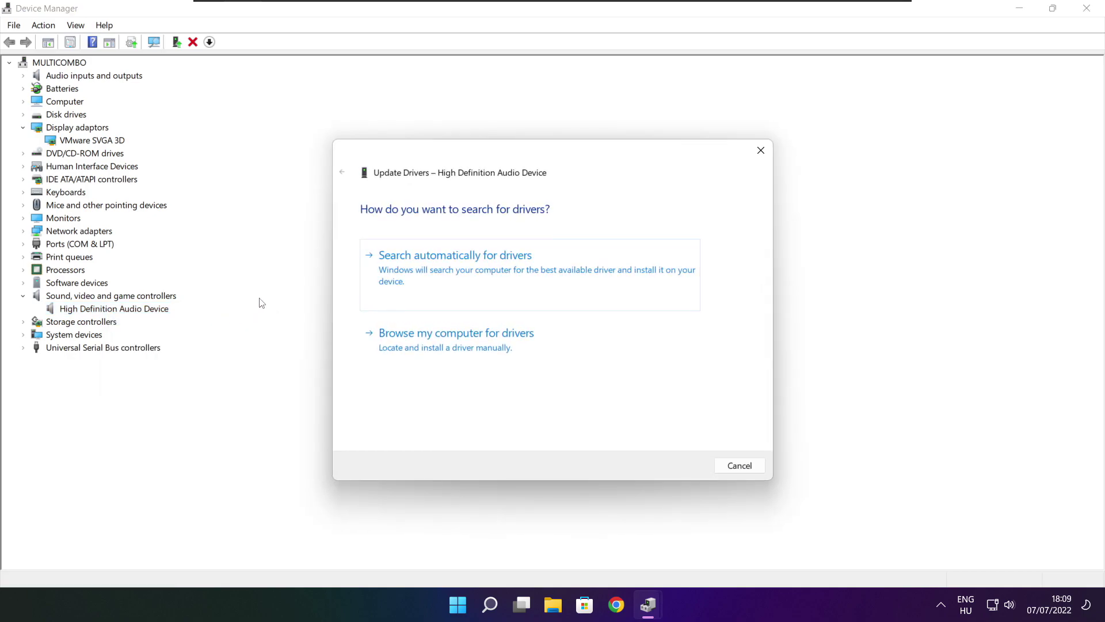
left_click(480, 274)
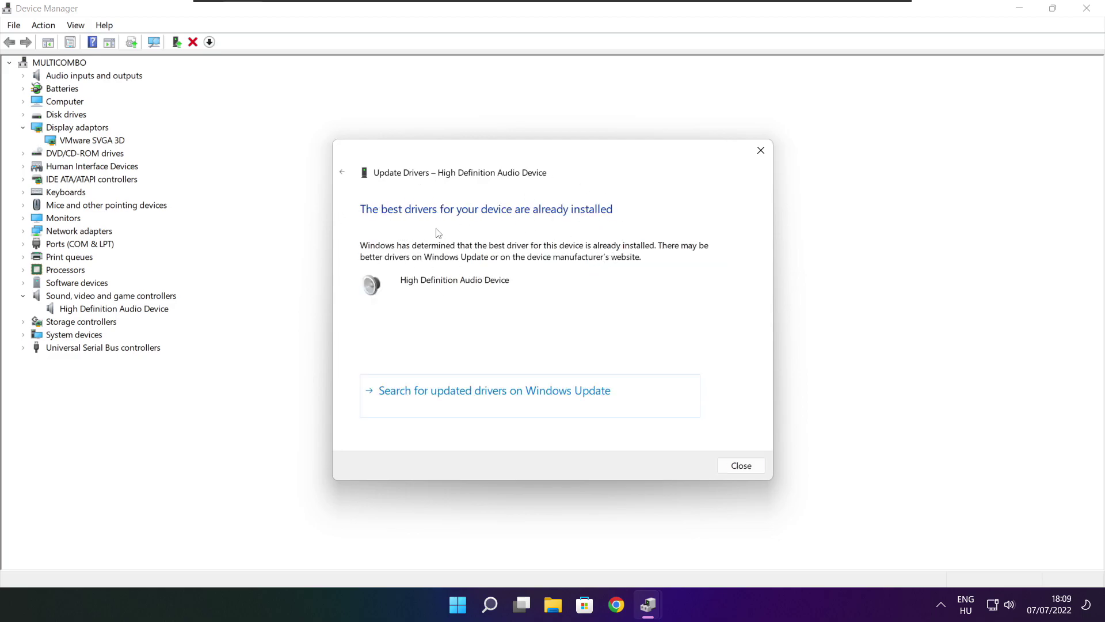
left_click(741, 467)
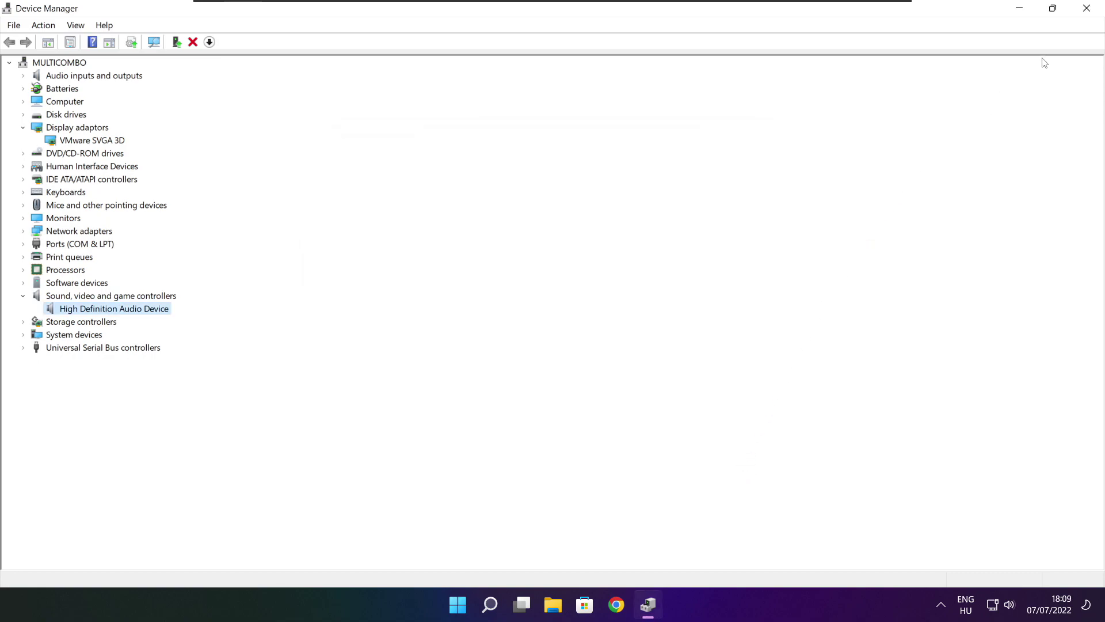
left_click(1086, 9)
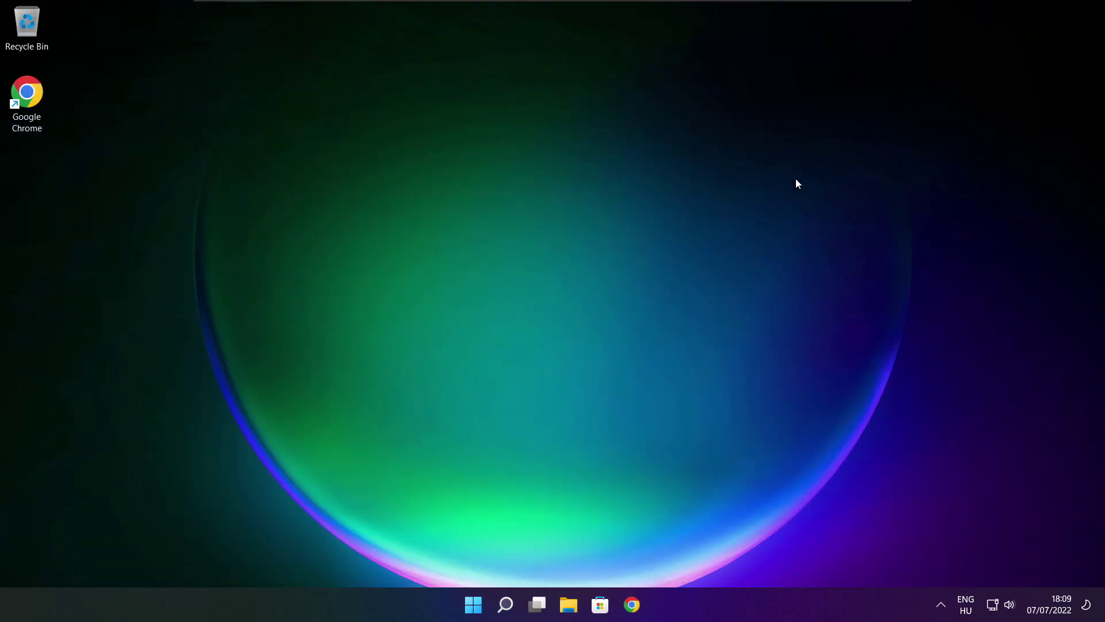
Via 'edit power plan', make High performance the active power plan and close Power Options.
left_click(507, 606)
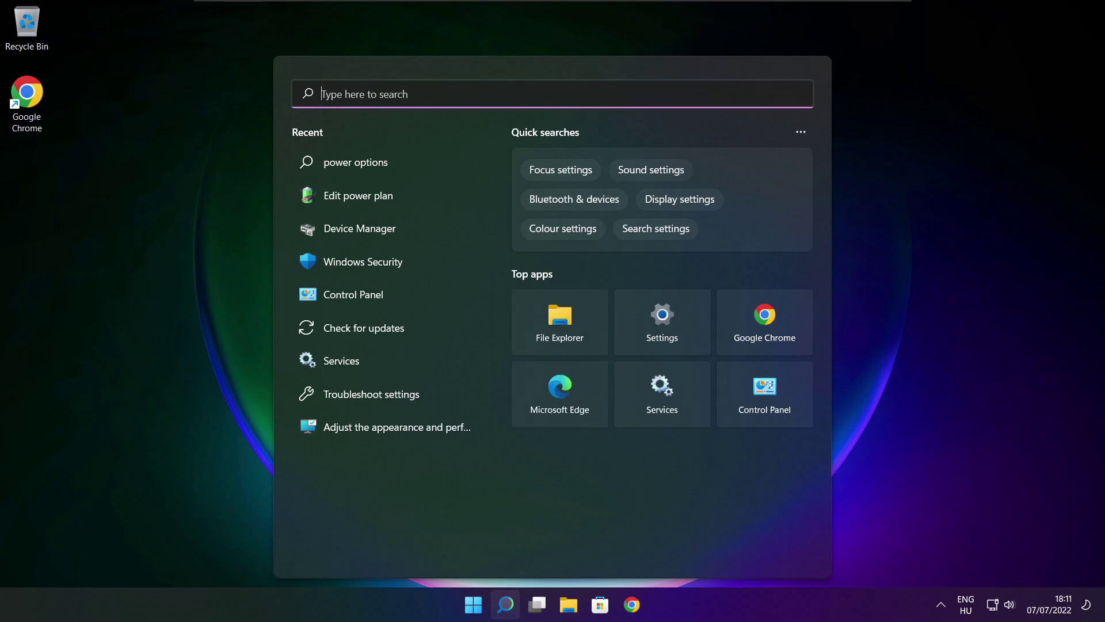
type("edit")
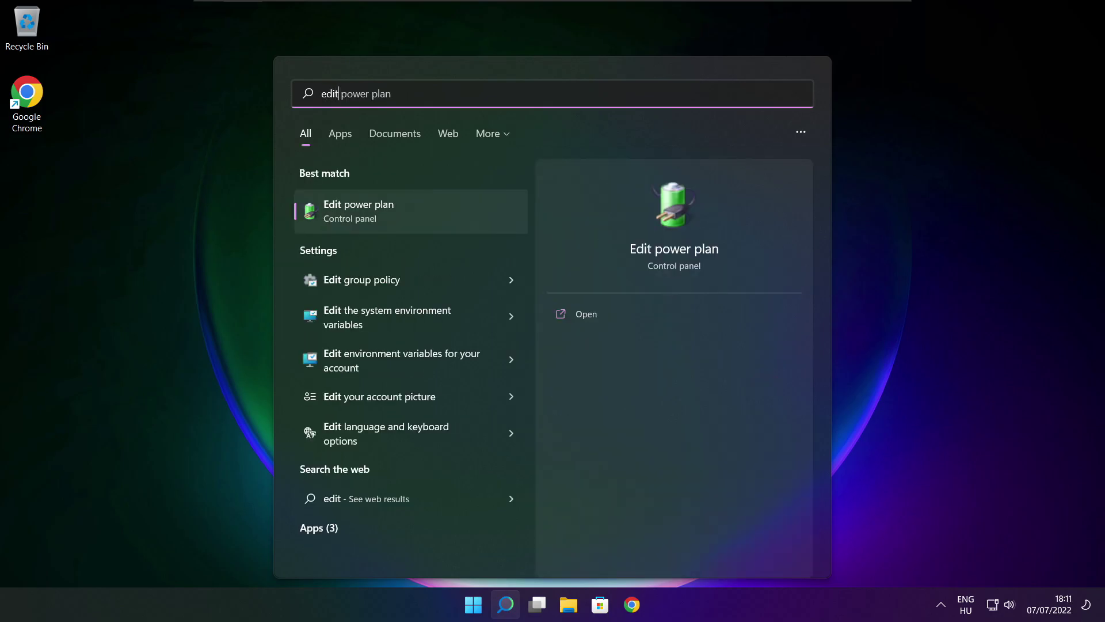
type(" power plan")
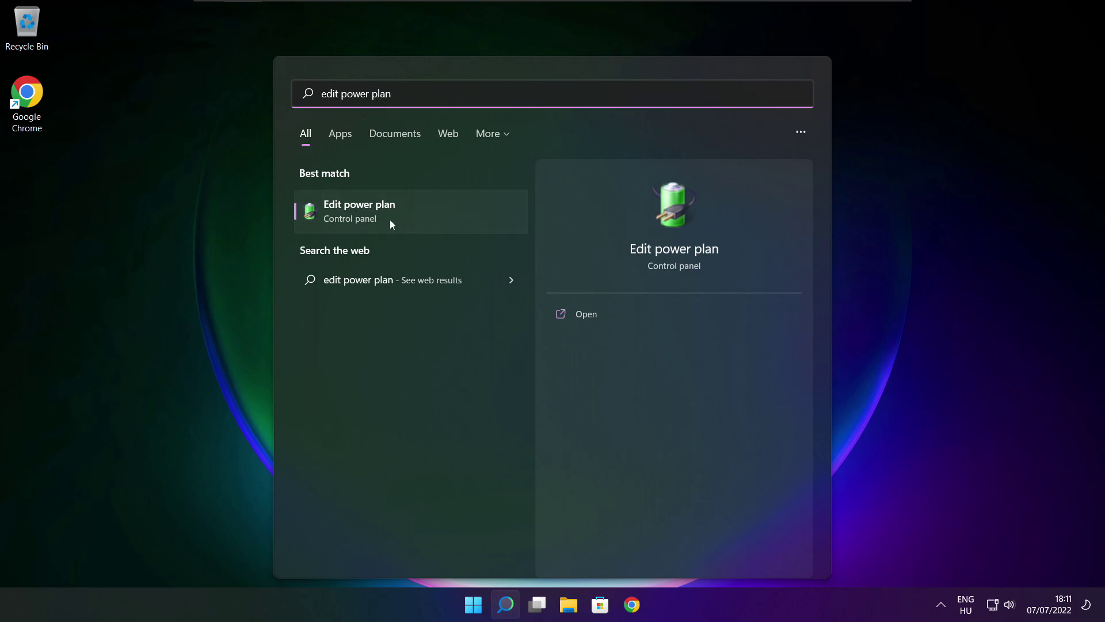
left_click(437, 214)
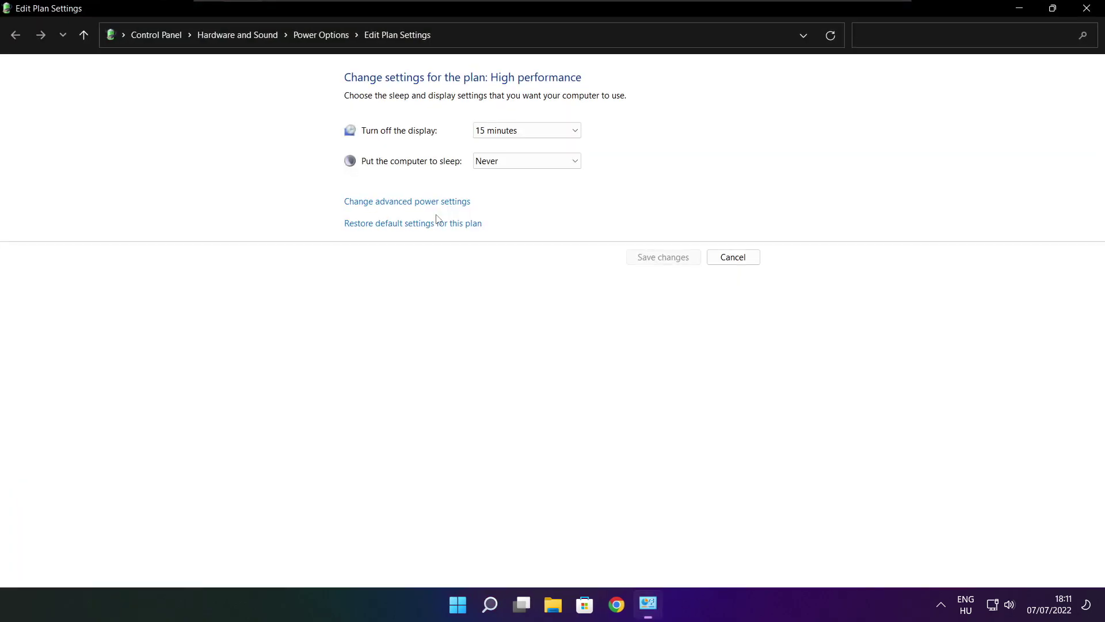
left_click(328, 42)
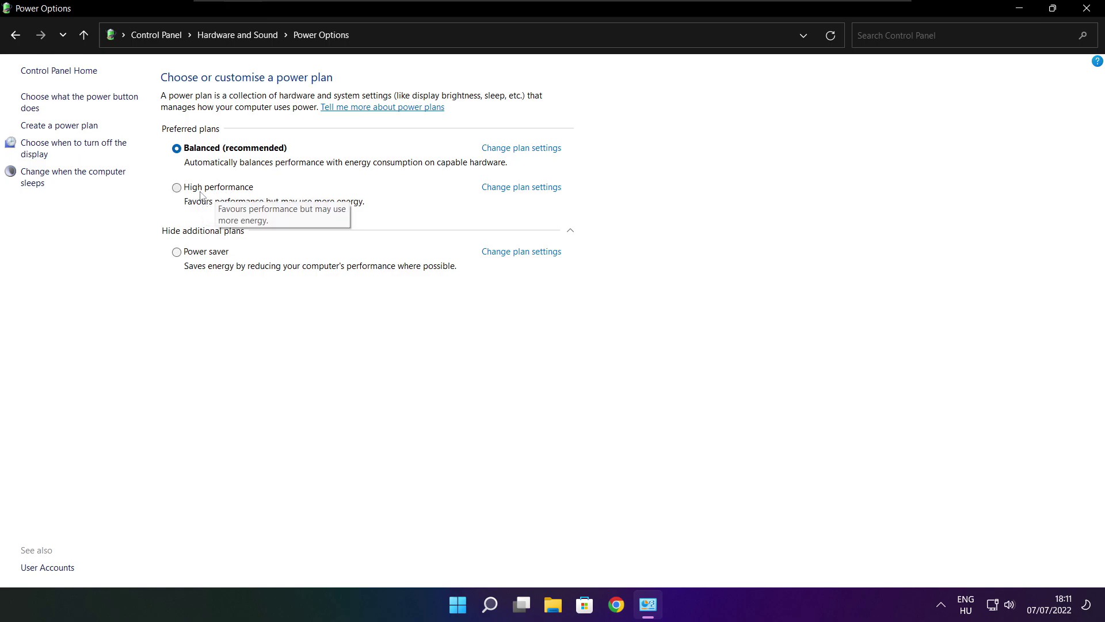
left_click(230, 190)
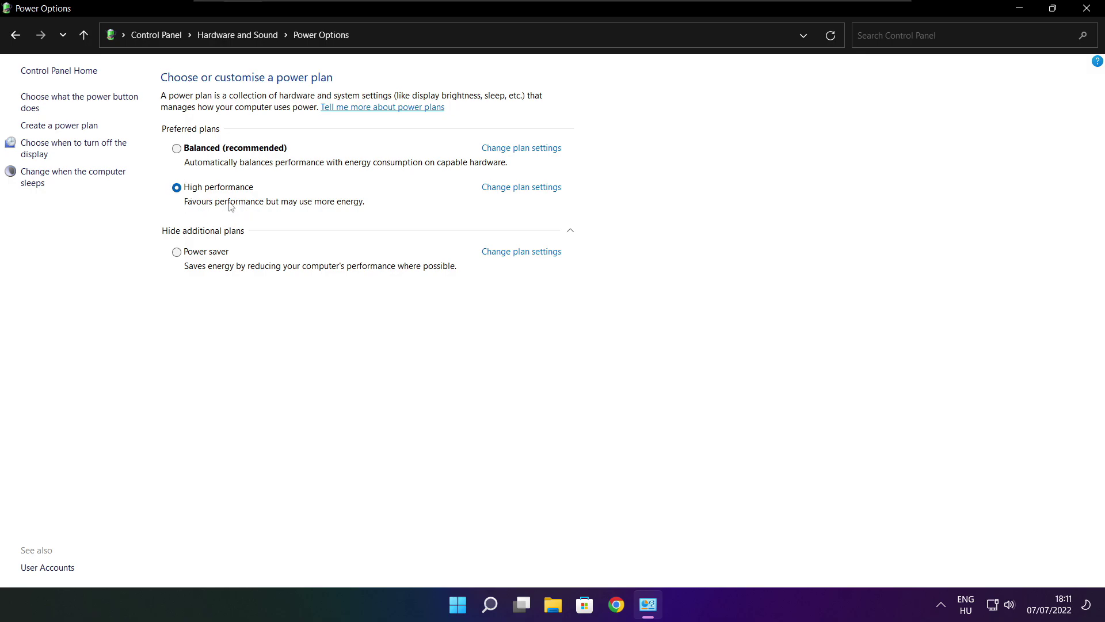
left_click(1090, 8)
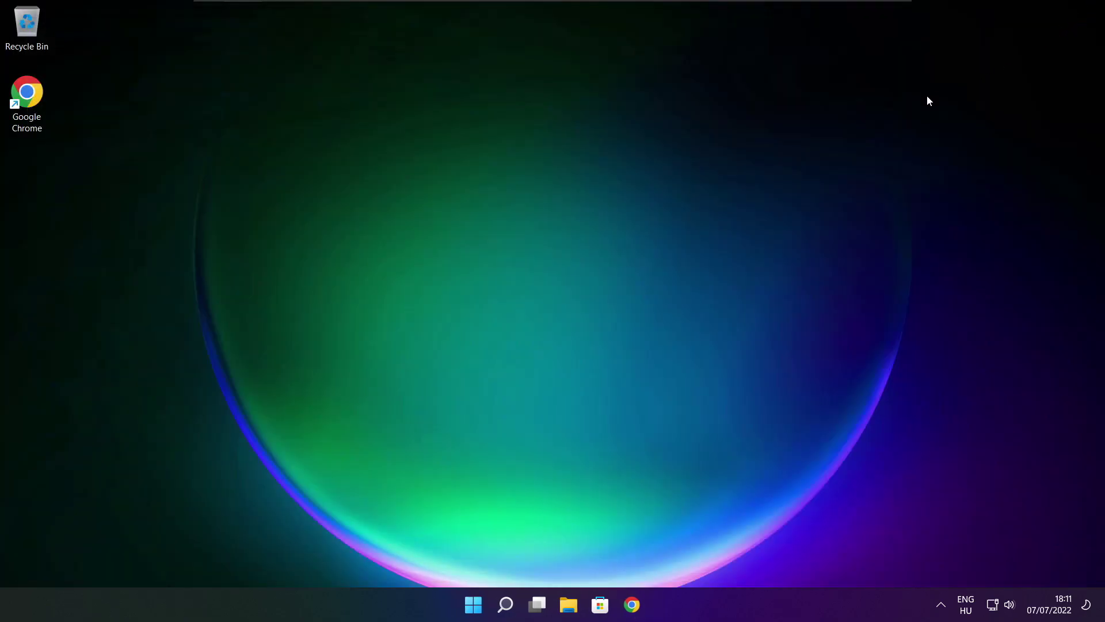
Confirm Game Mode is On, then go to Gaming > Xbox Game Bar settings.
left_click(506, 604)
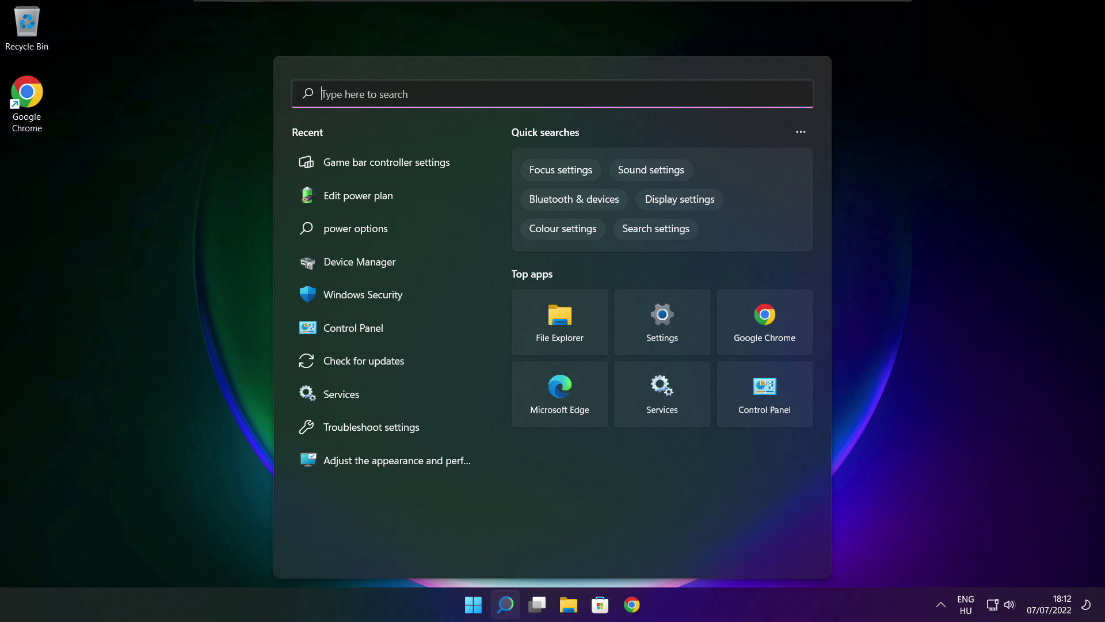
type("game mo")
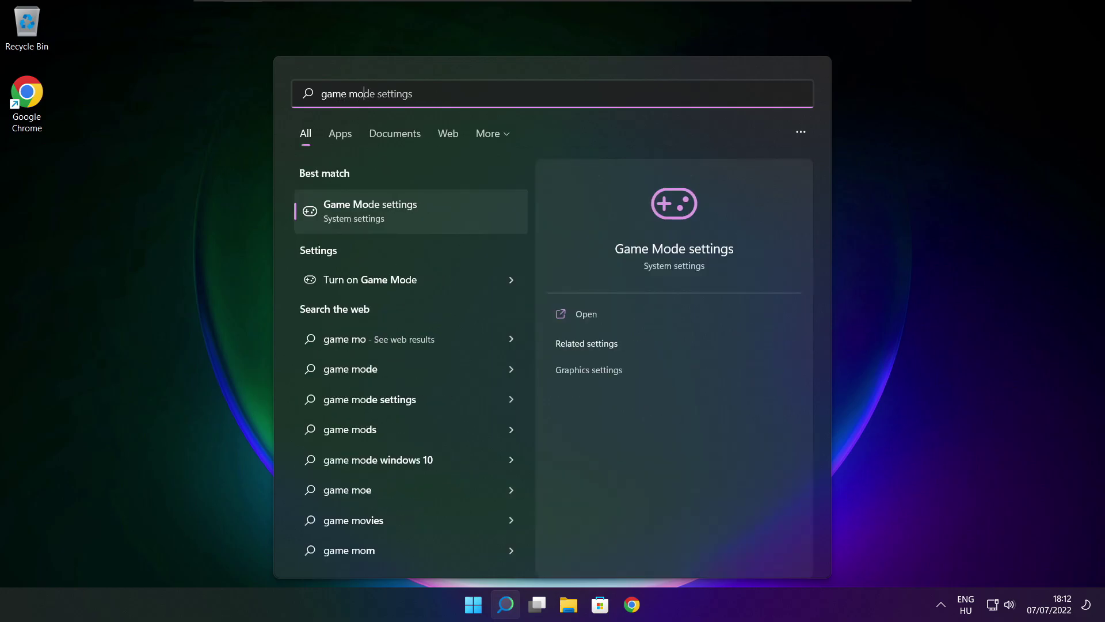
type("de")
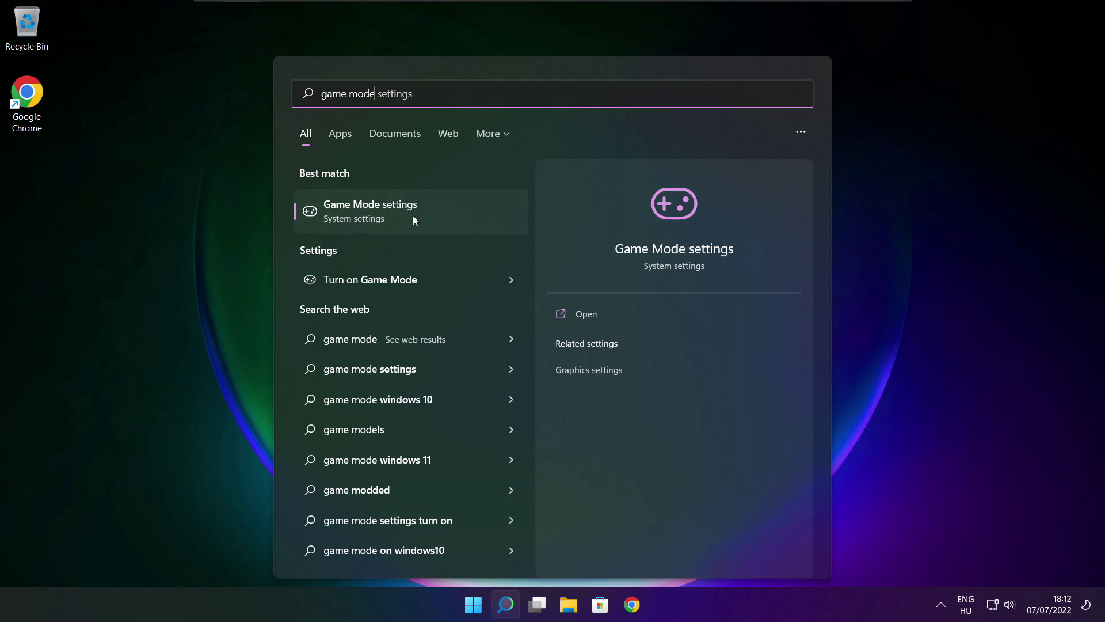
left_click(439, 213)
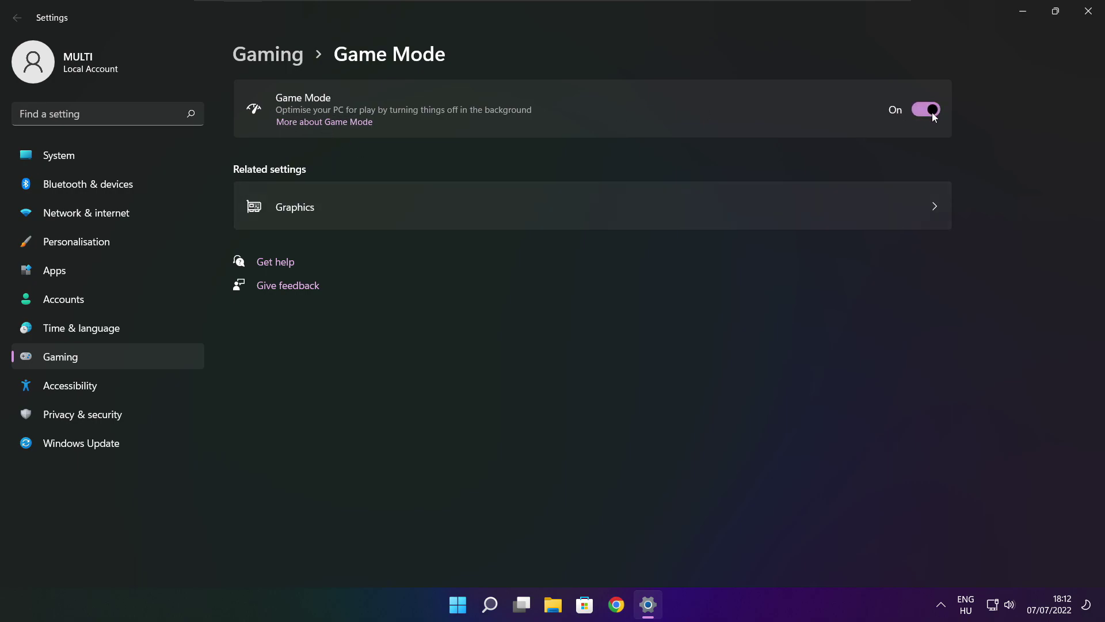
left_click(272, 60)
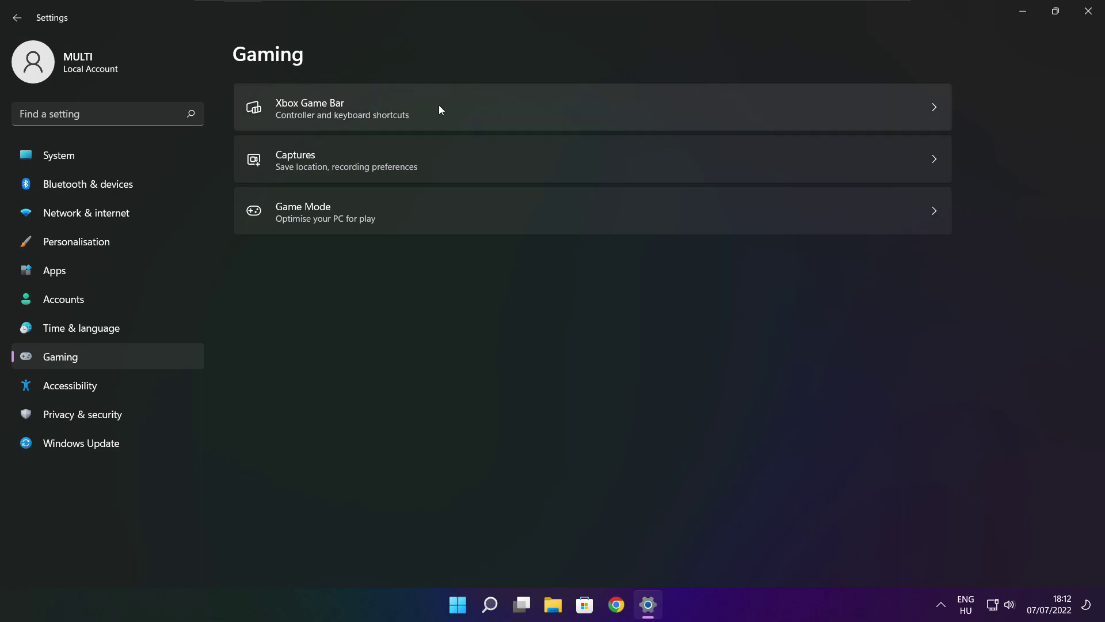
left_click(450, 118)
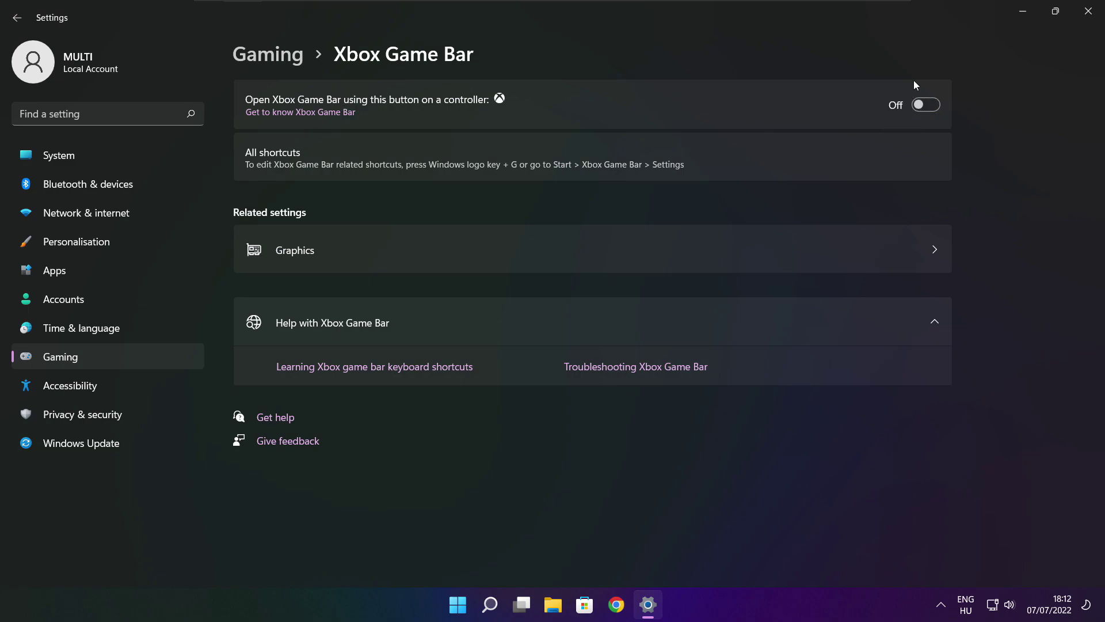
Close Settings and launch Task Manager from the Start button's Win+X menu.
left_click(1090, 18)
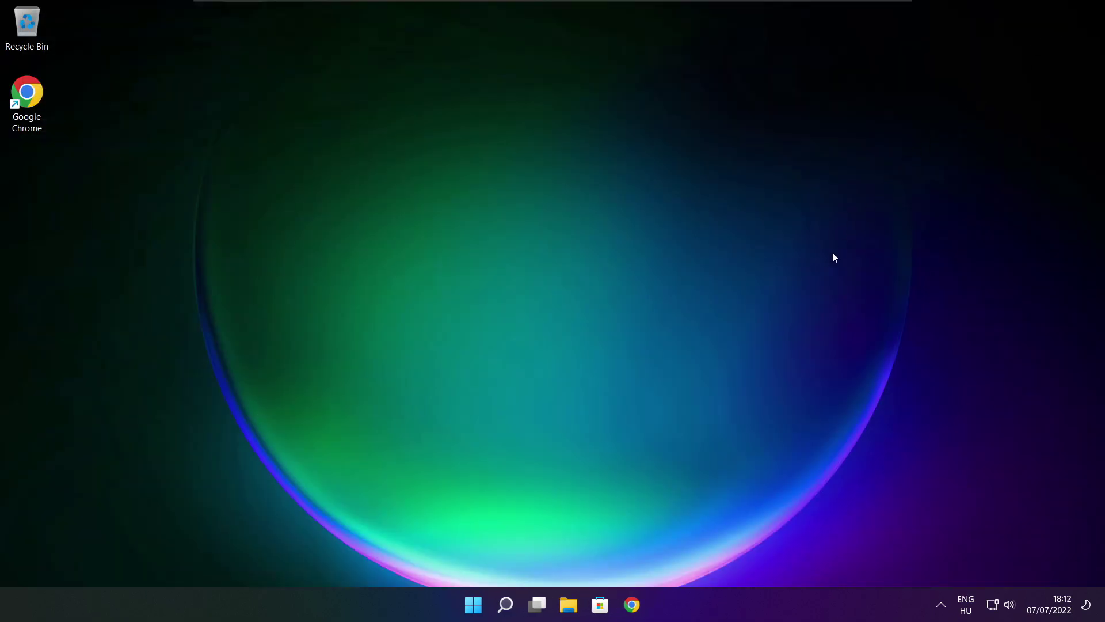
right_click(476, 606)
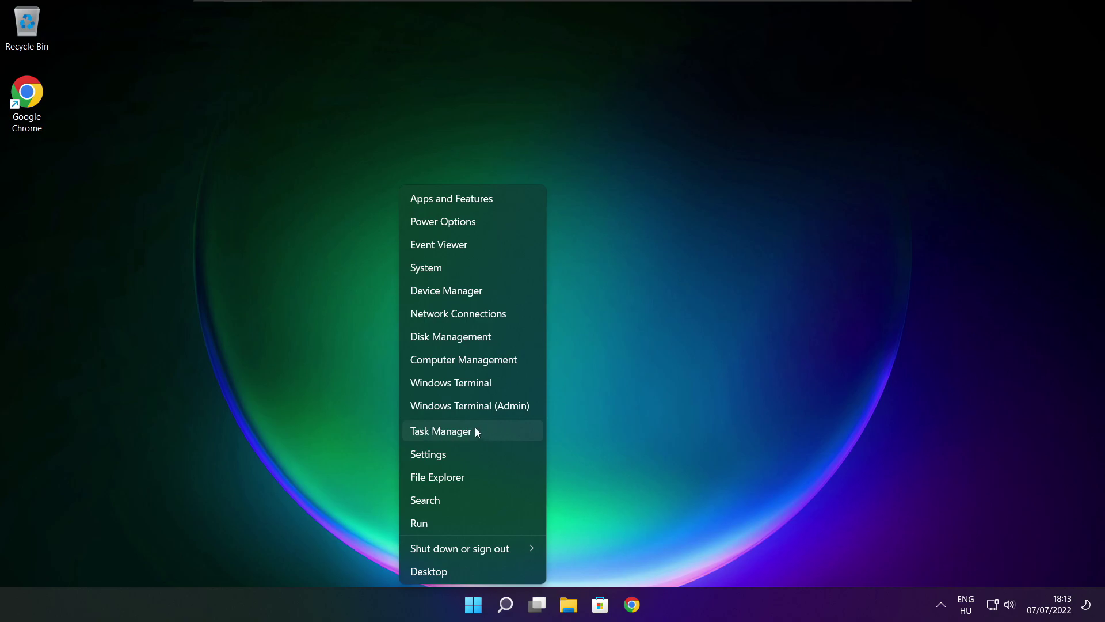
left_click(441, 431)
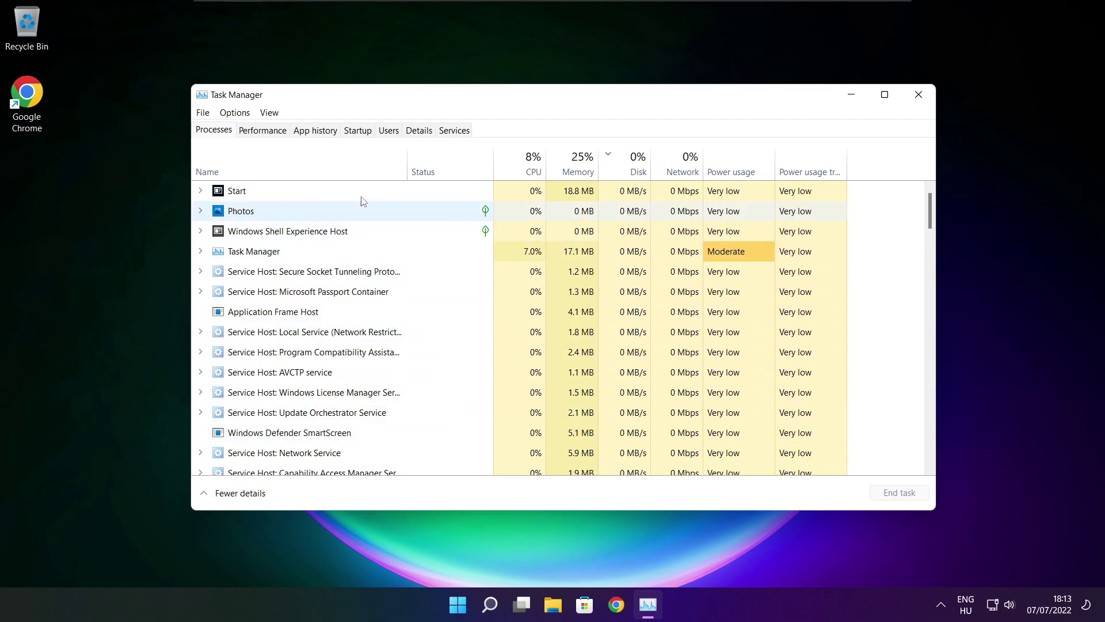
Disable Cortana, Microsoft Edge, Microsoft Teams and Terminal as startup apps, then close Task Manager.
left_click(359, 131)
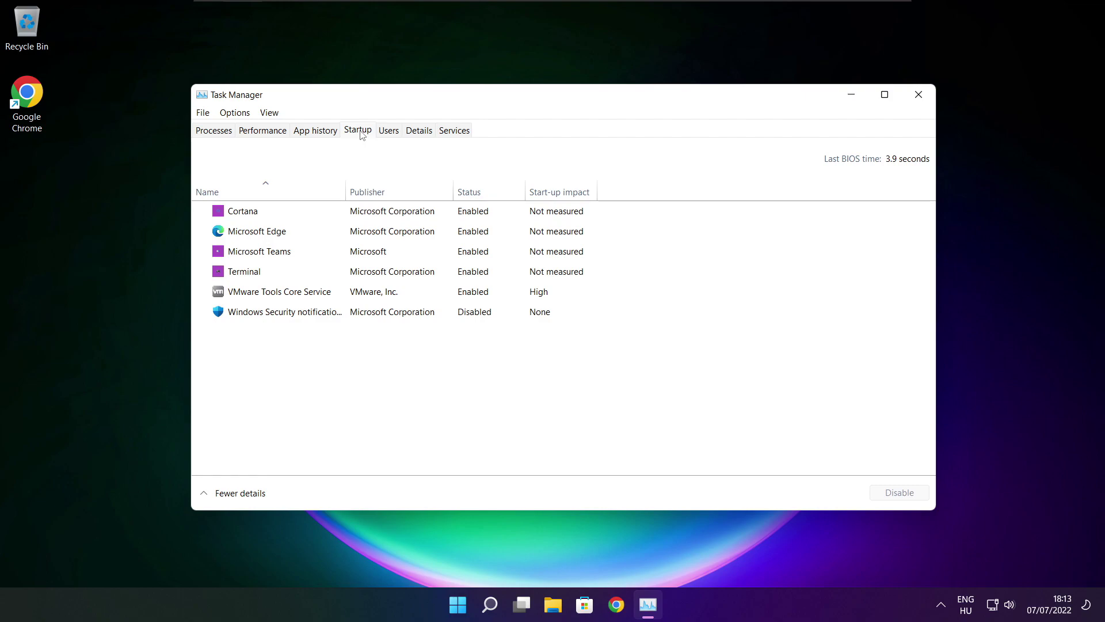
left_click(423, 216)
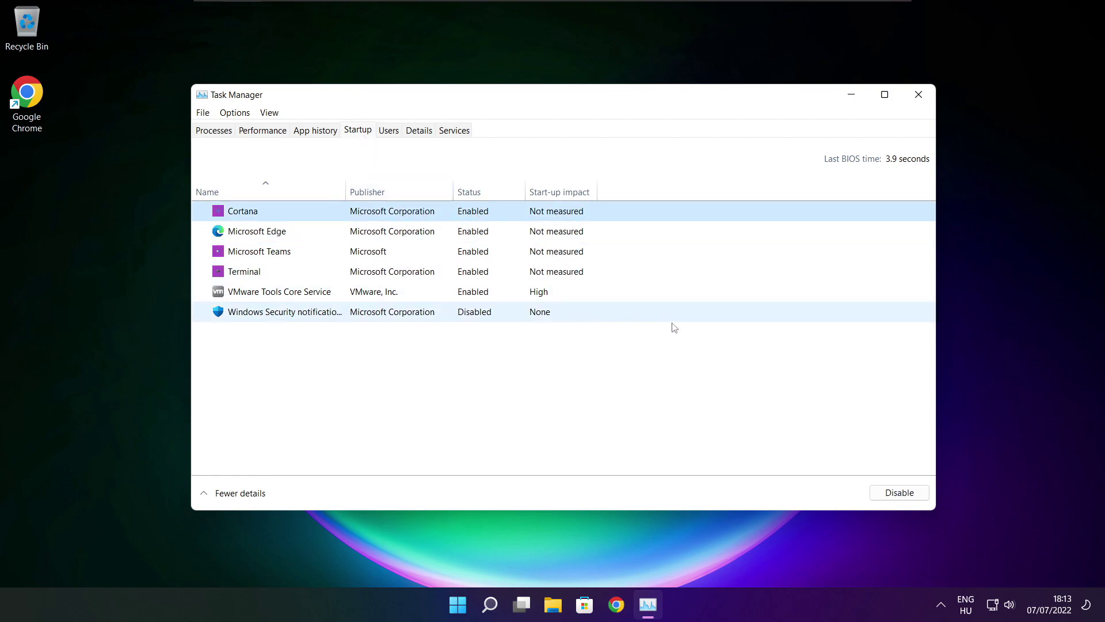
left_click(901, 499)
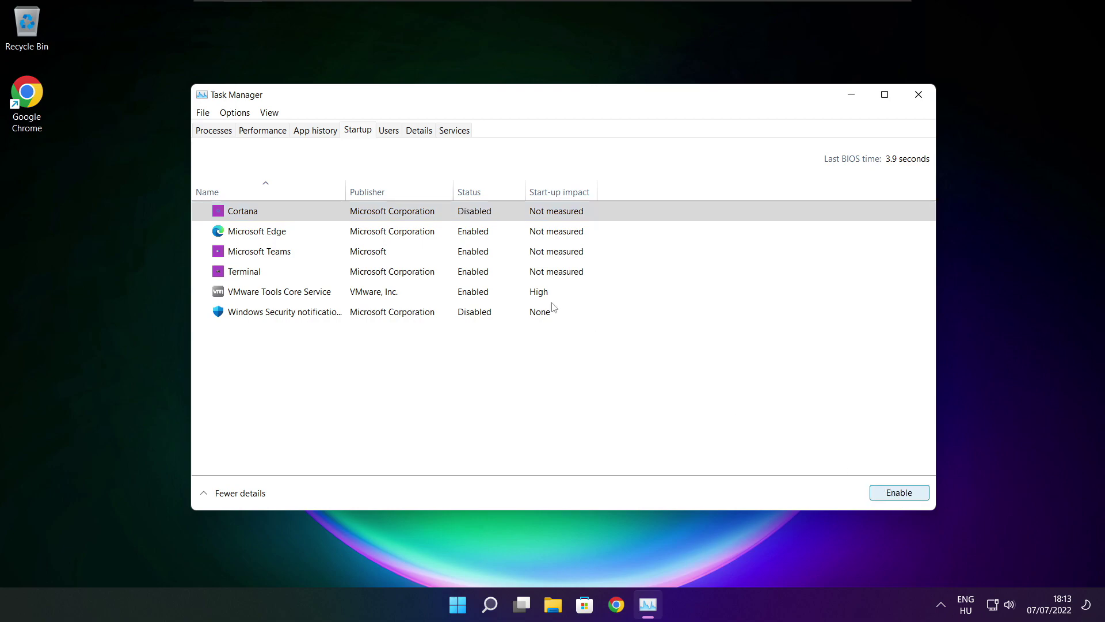
left_click(343, 236)
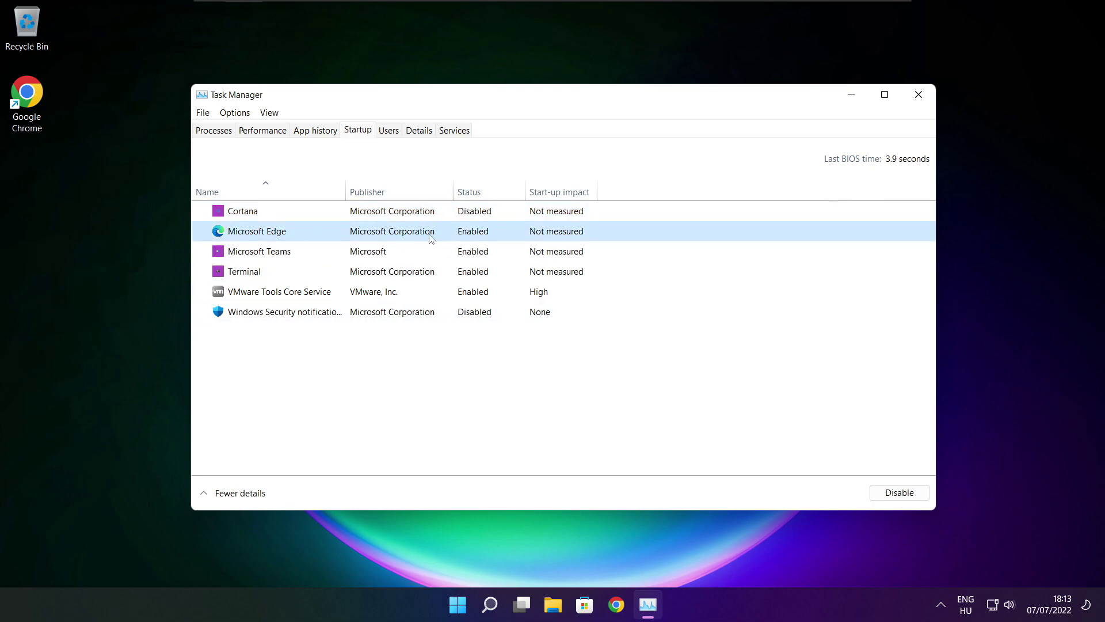
left_click(878, 497)
left_click(489, 254)
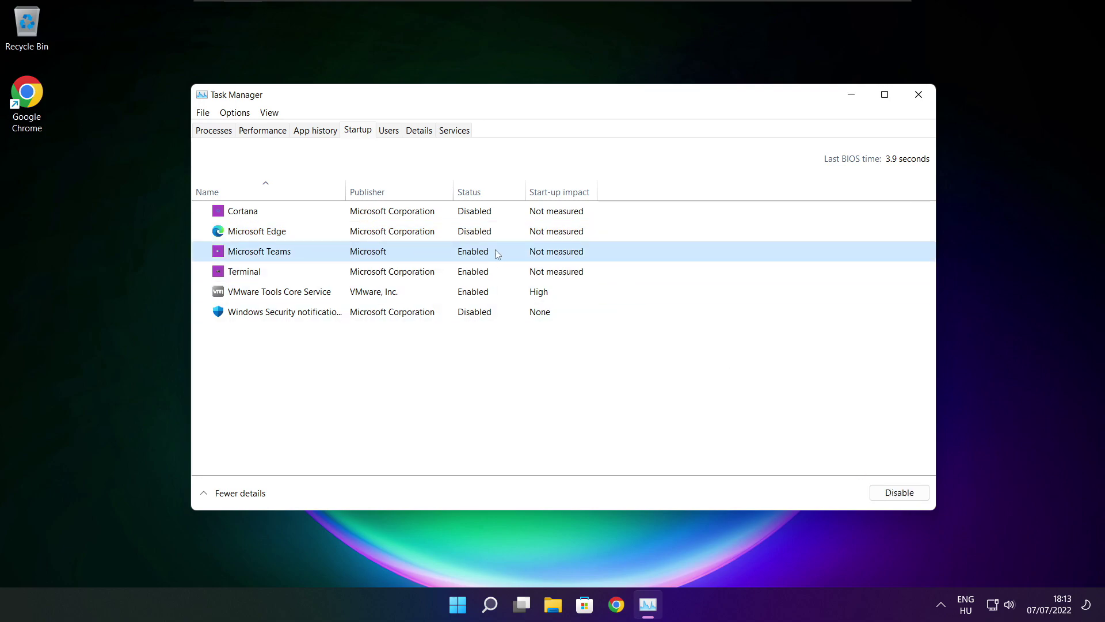
left_click(915, 499)
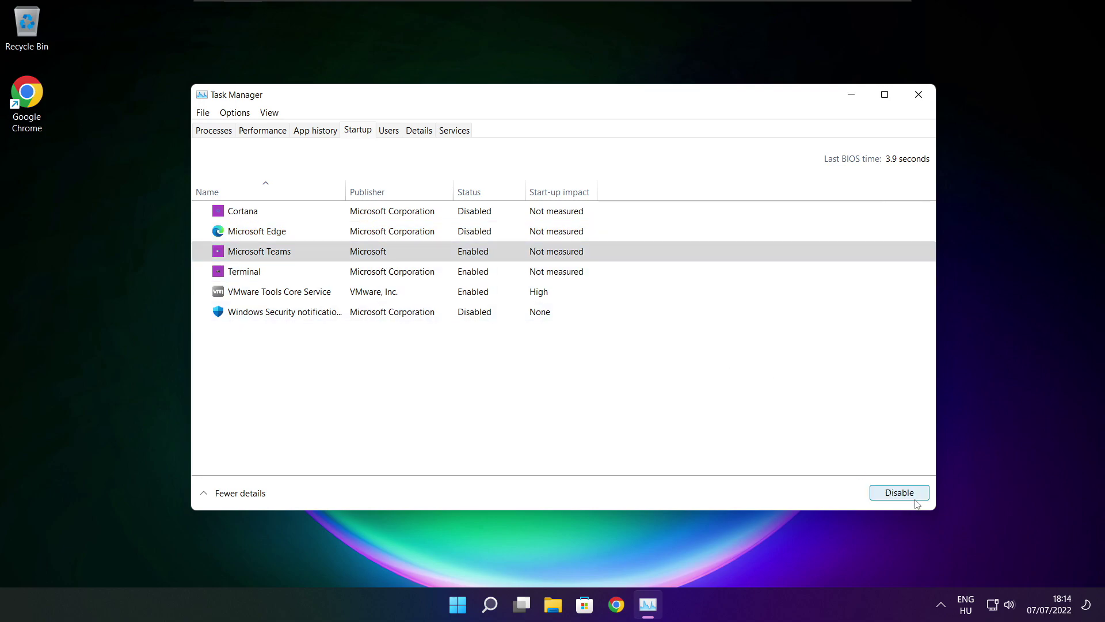
left_click(415, 276)
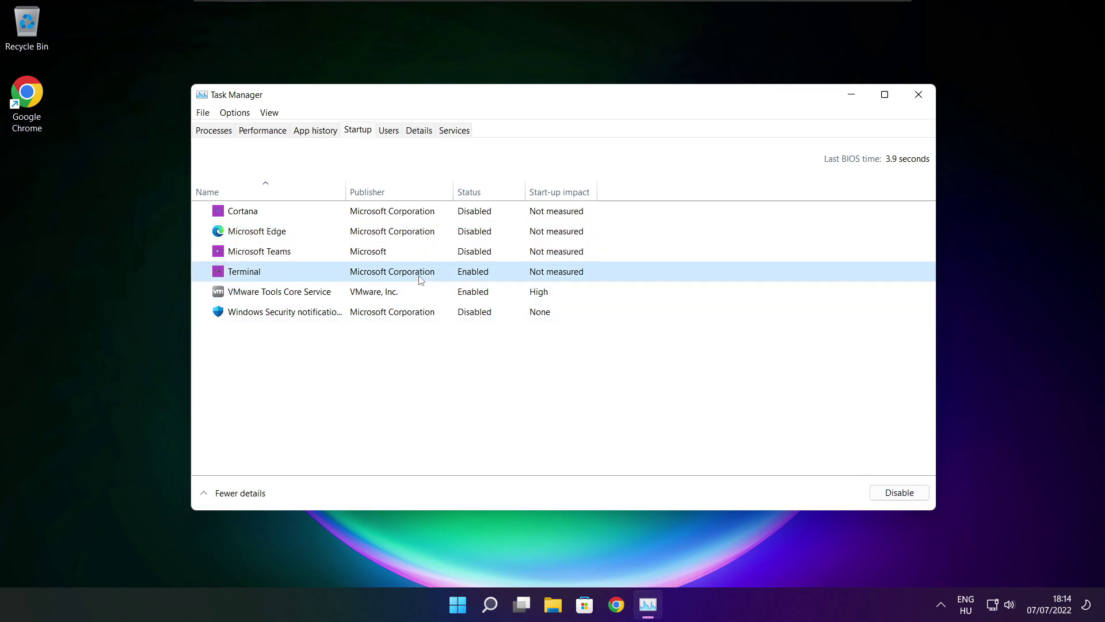
left_click(914, 497)
left_click(918, 96)
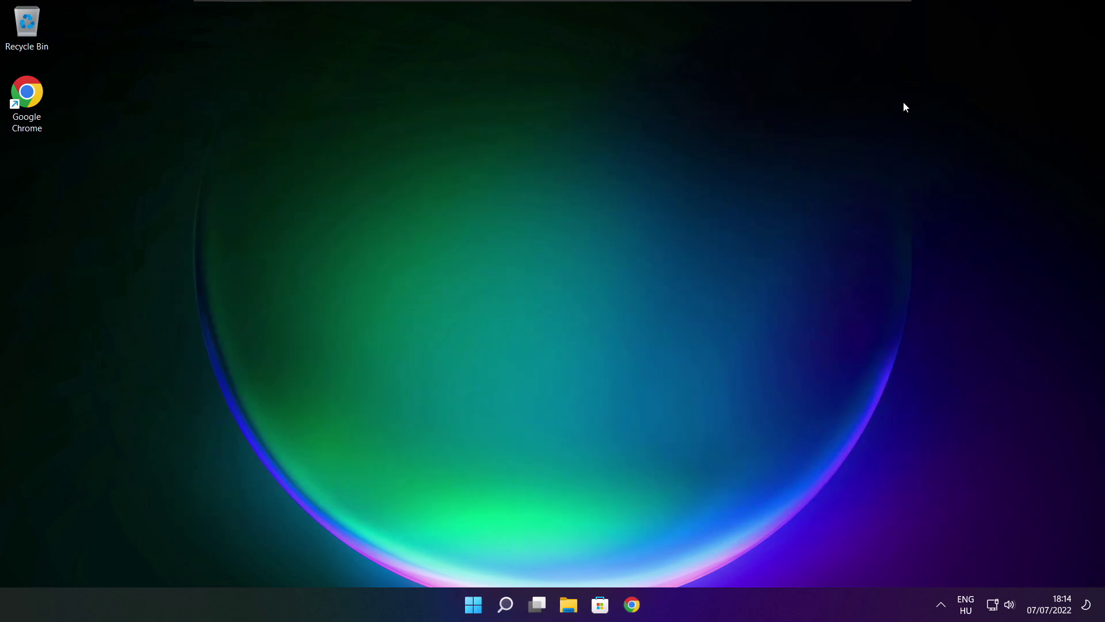
Analyse drive C: (9% fragmented), start optimising it, and close Optimise Drives.
left_click(506, 609)
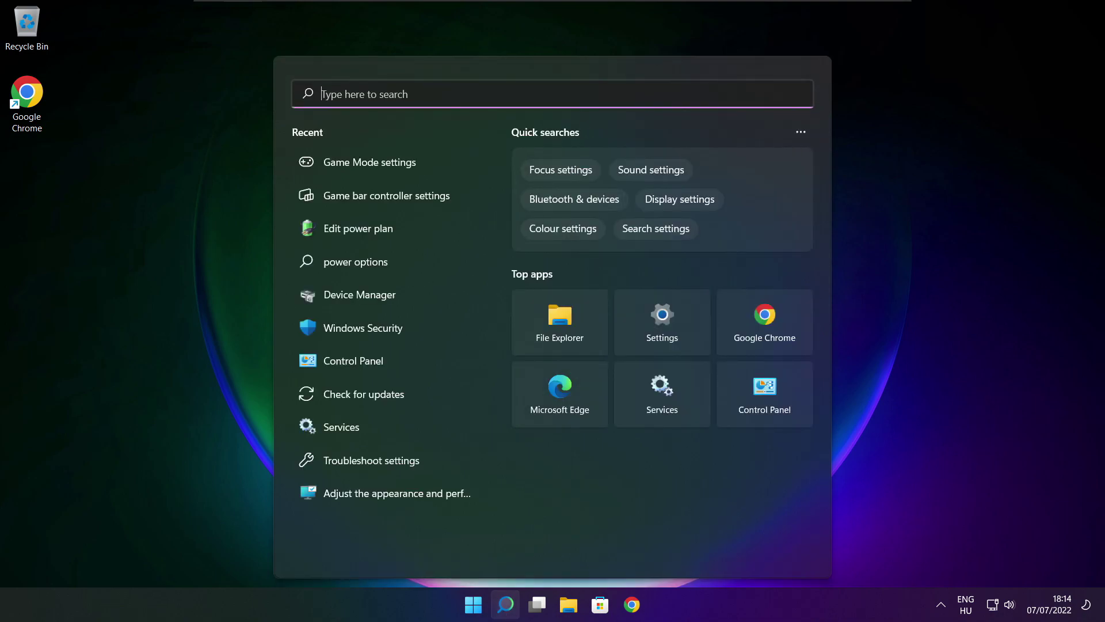
type("optimi")
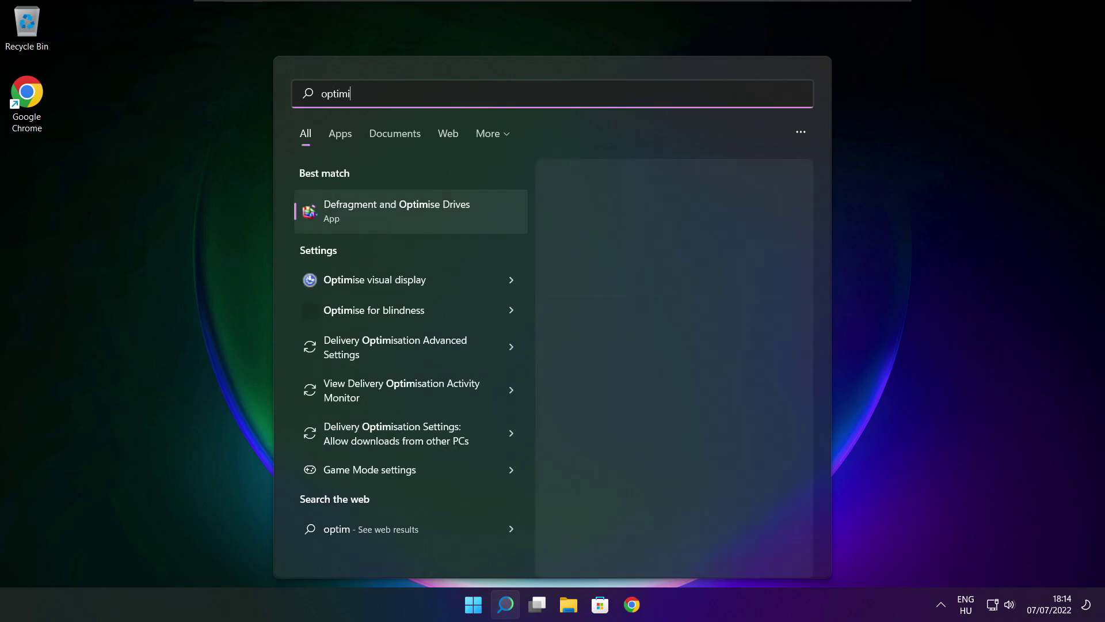
type("se")
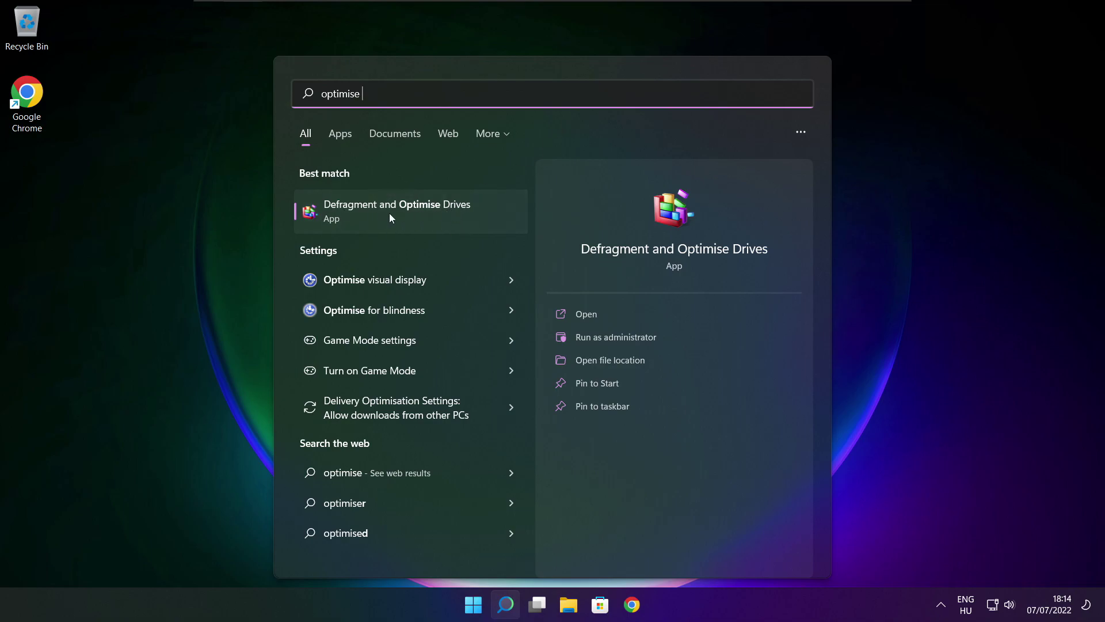
left_click(423, 211)
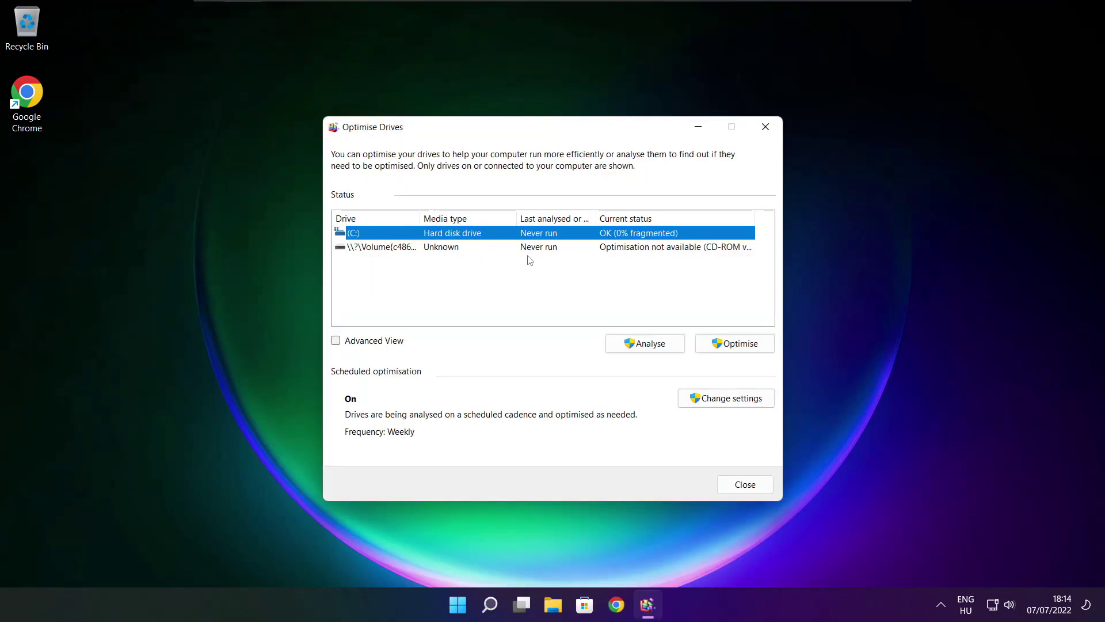
left_click(636, 344)
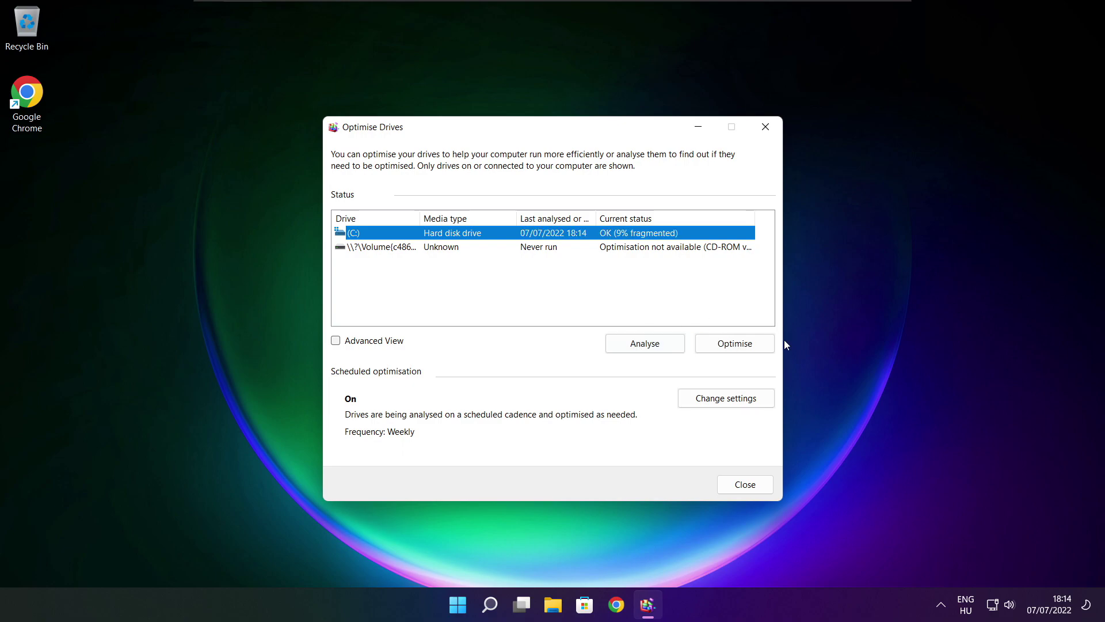
left_click(741, 346)
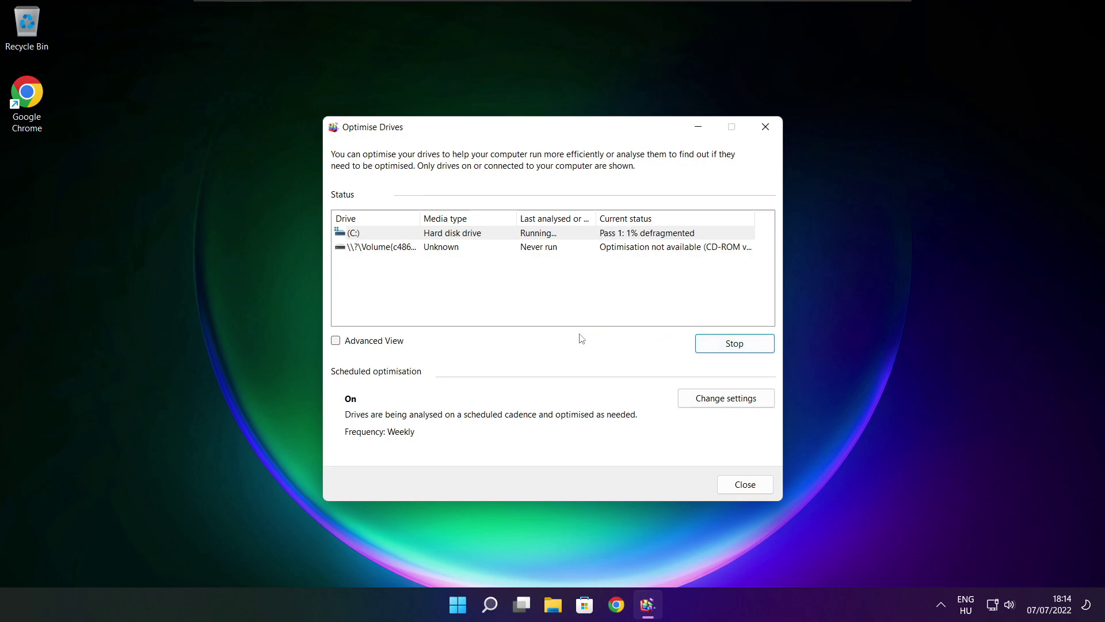
key("alt+F4")
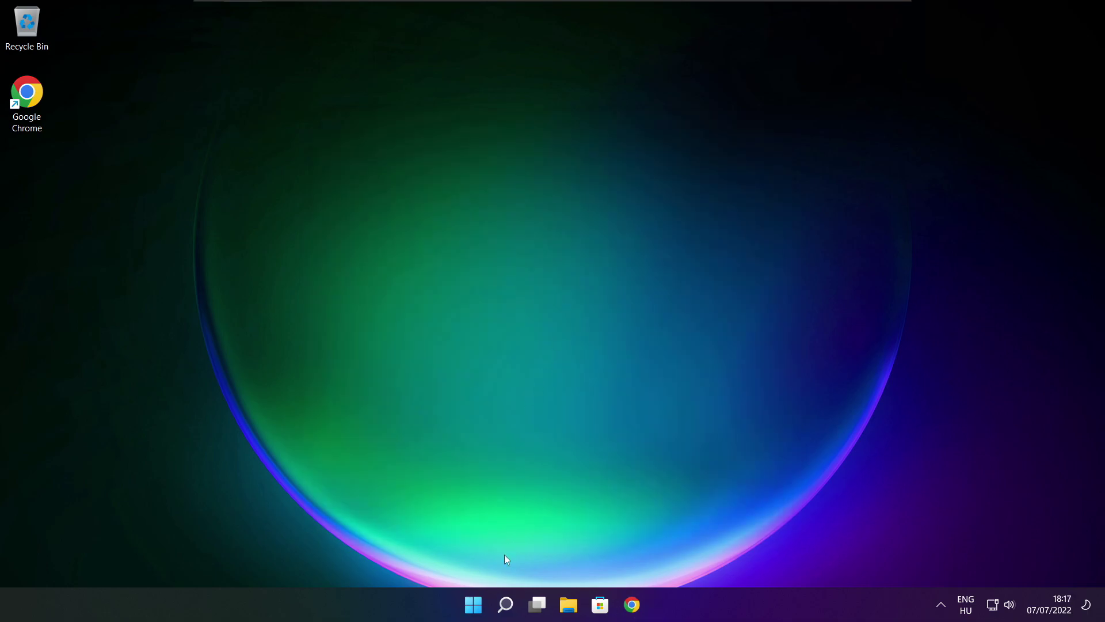
Run Check for updates in Windows Update, which reports up to date, then close Settings.
left_click(506, 604)
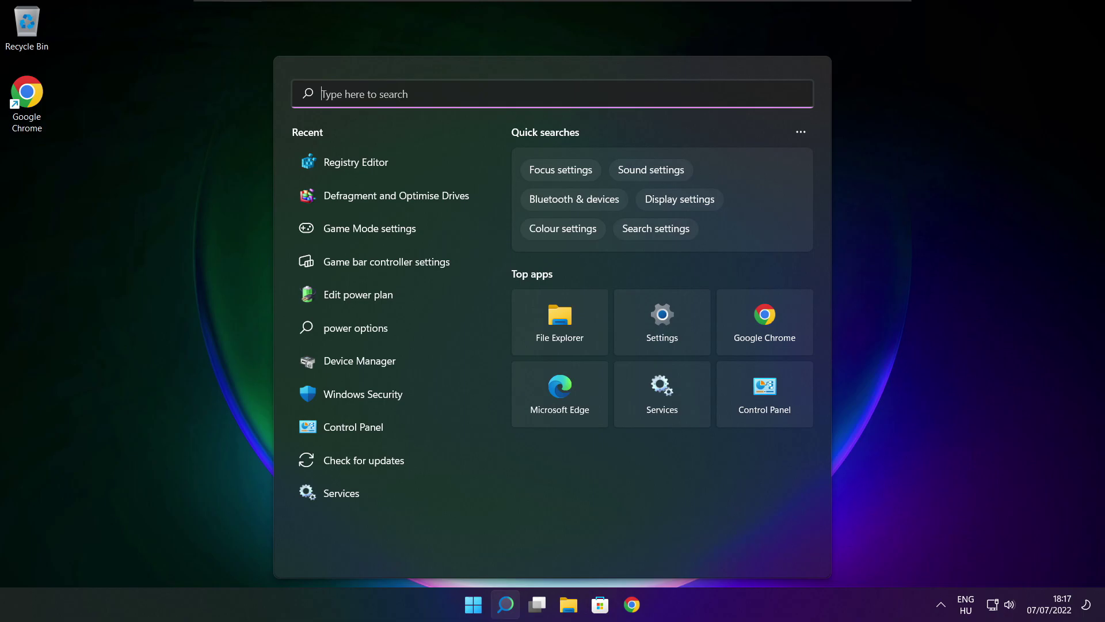
type("updates")
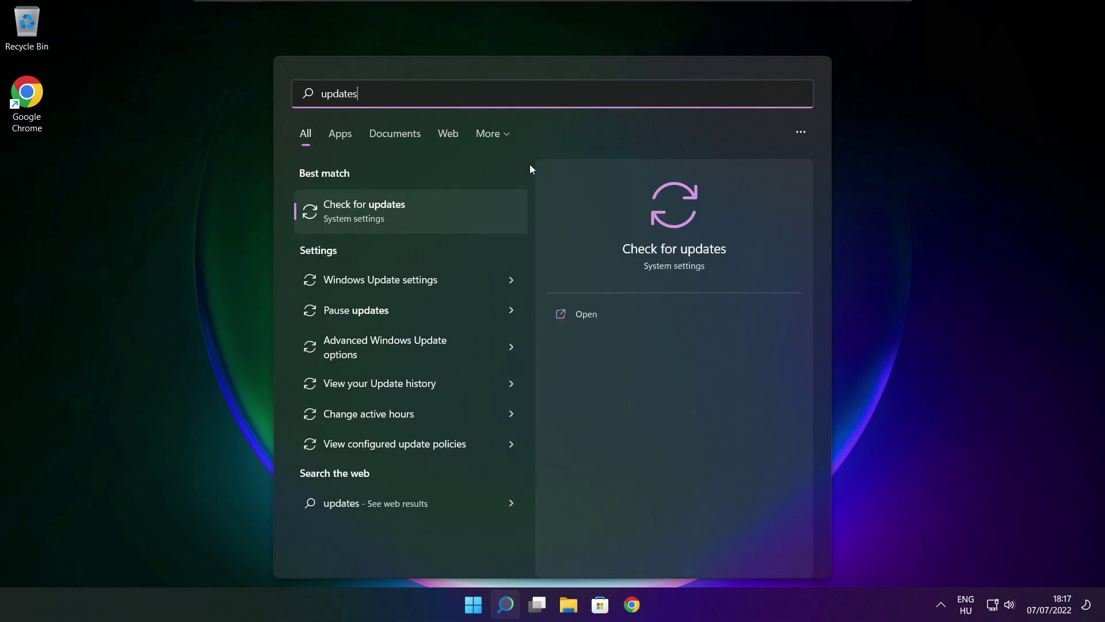
left_click(402, 218)
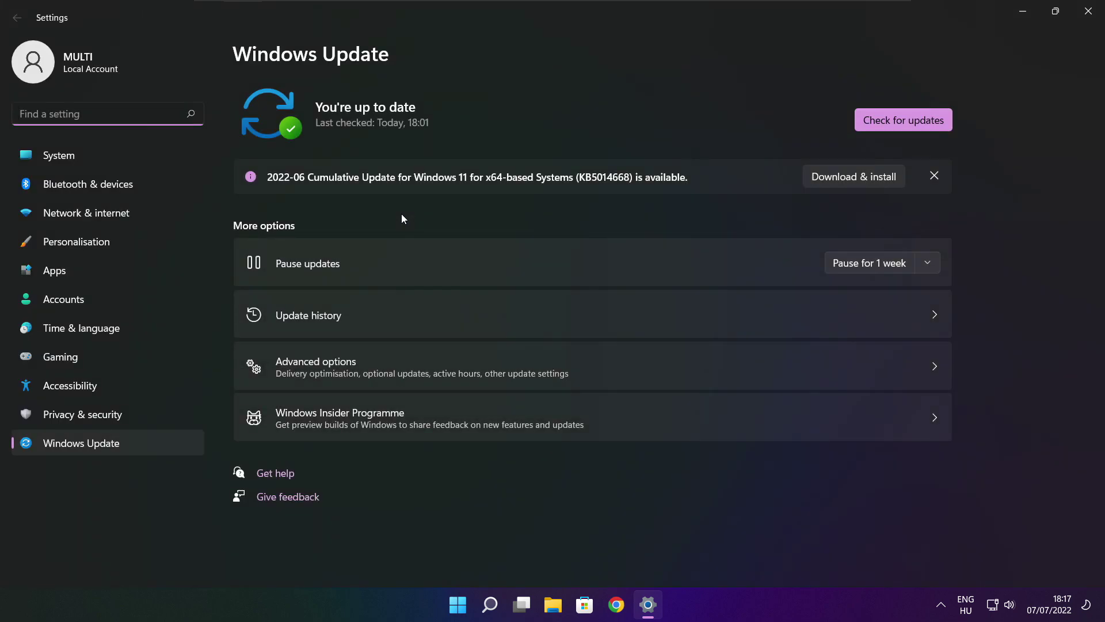
left_click(904, 120)
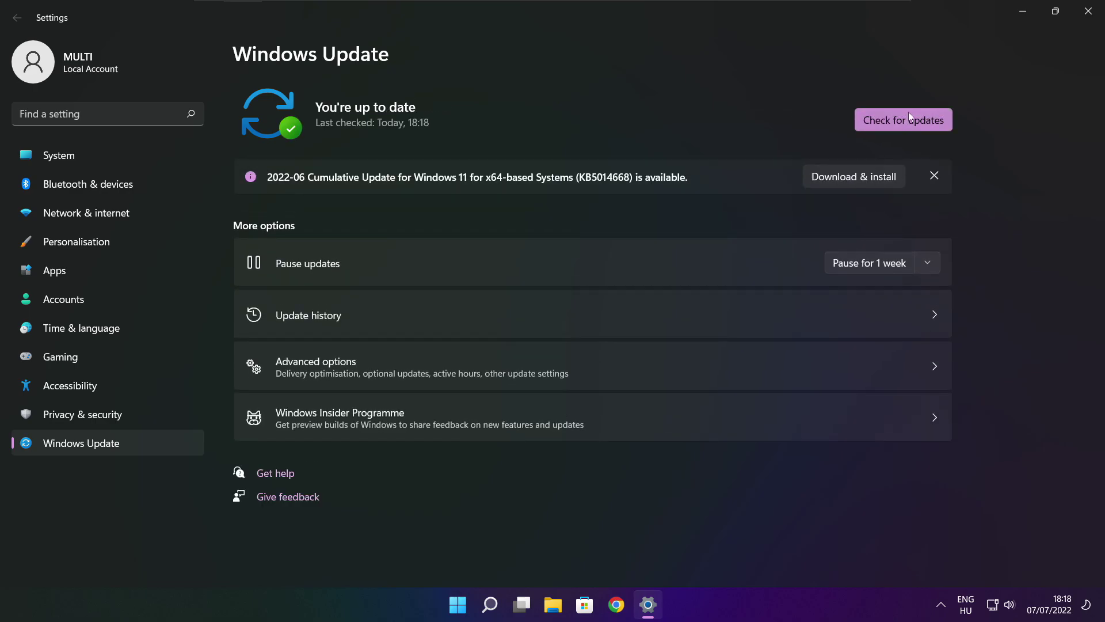
left_click(1088, 13)
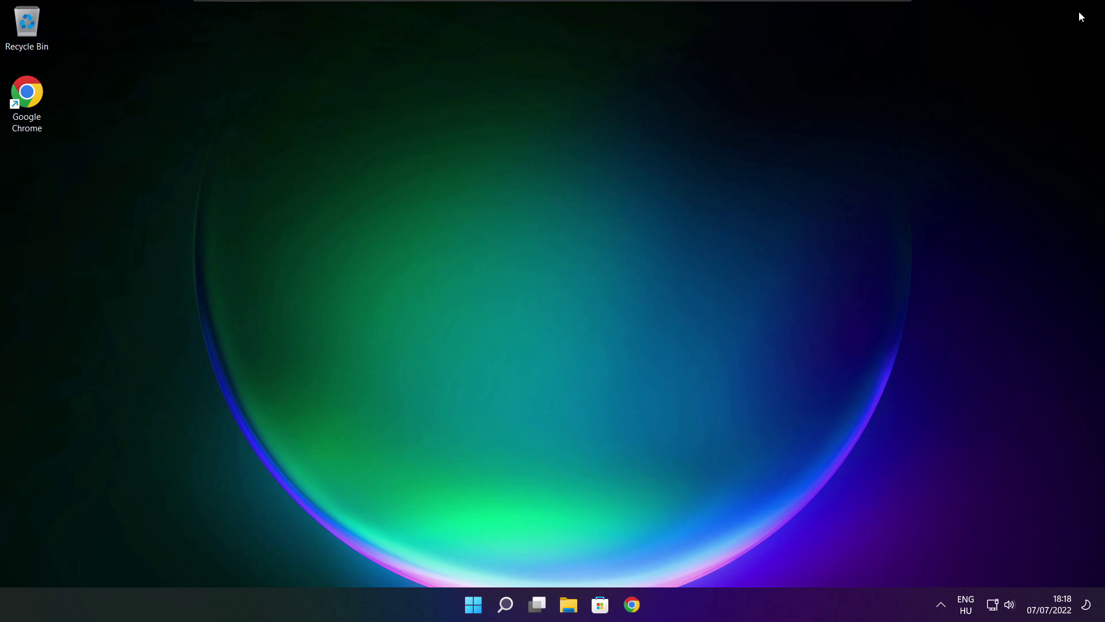
Open Registry Editor and navigate to HKEY_CURRENT_USER\System\GameConfigStore.
left_click(505, 605)
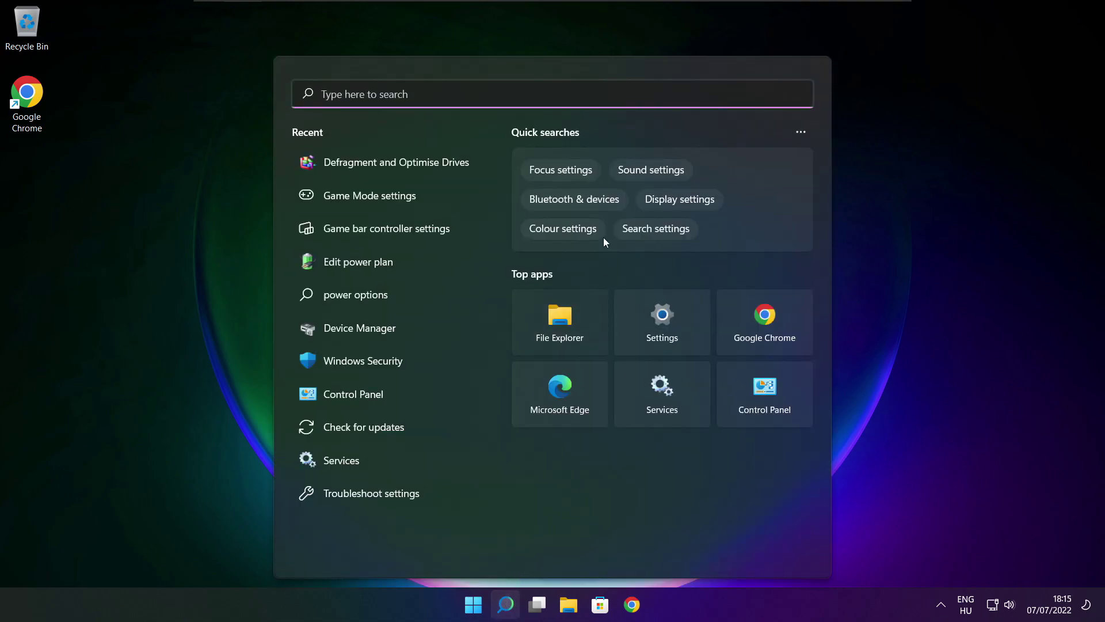
type("regedit")
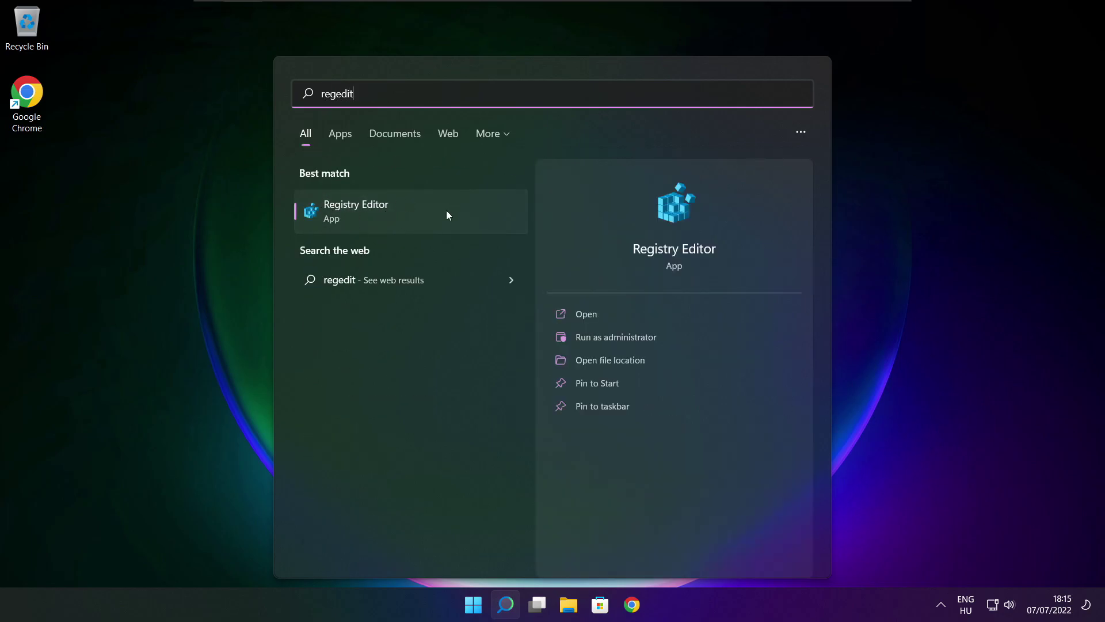
left_click(421, 211)
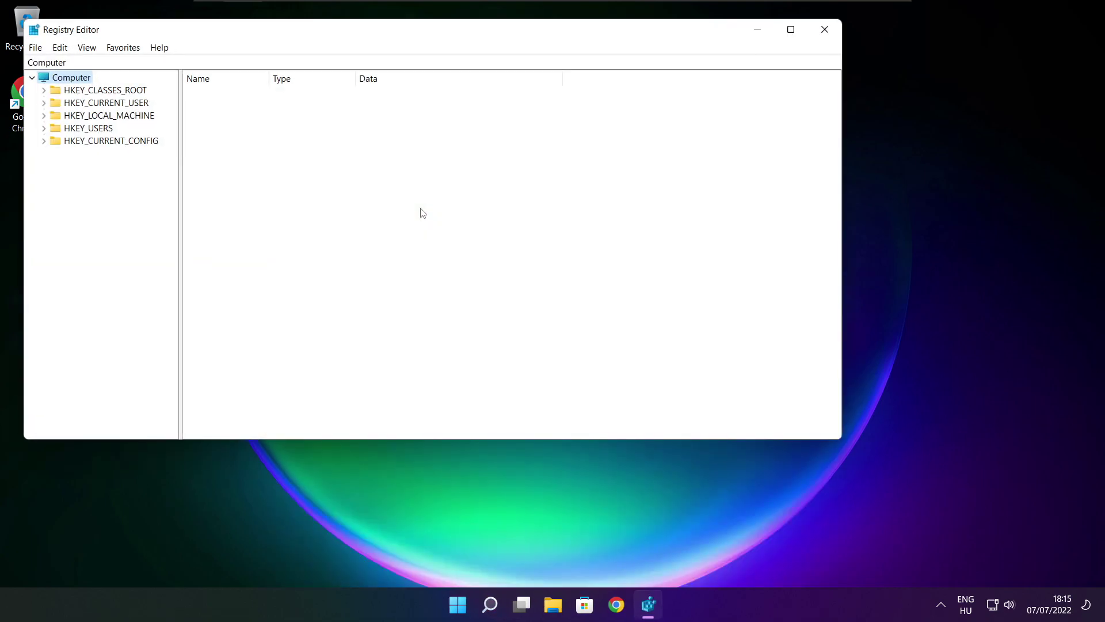
left_click_drag(335, 32, 448, 116)
left_click(175, 188)
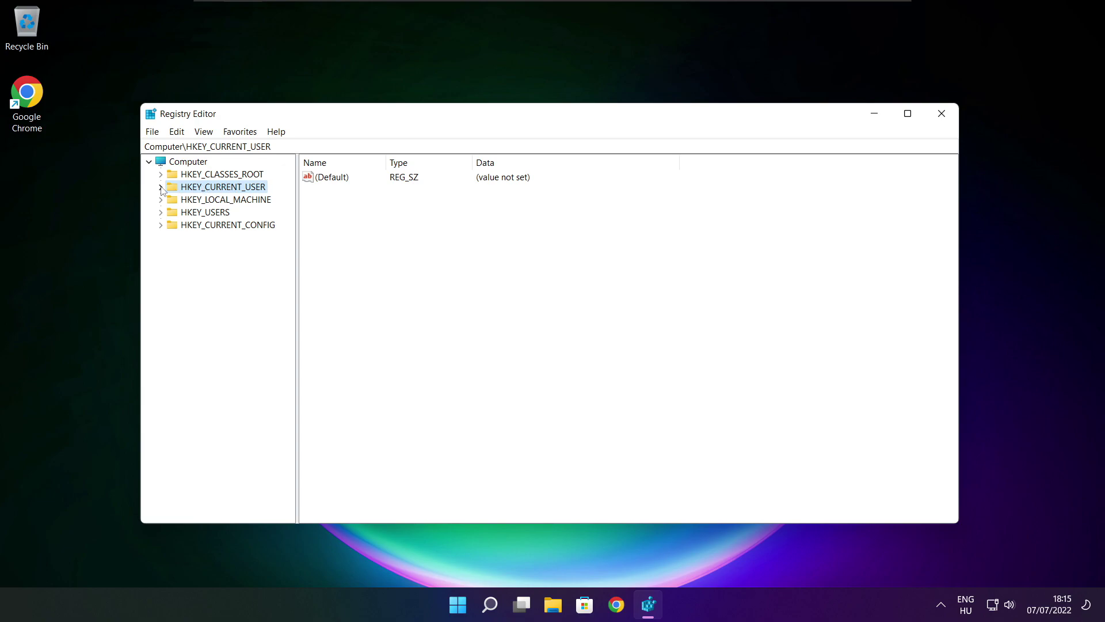
left_click(161, 187)
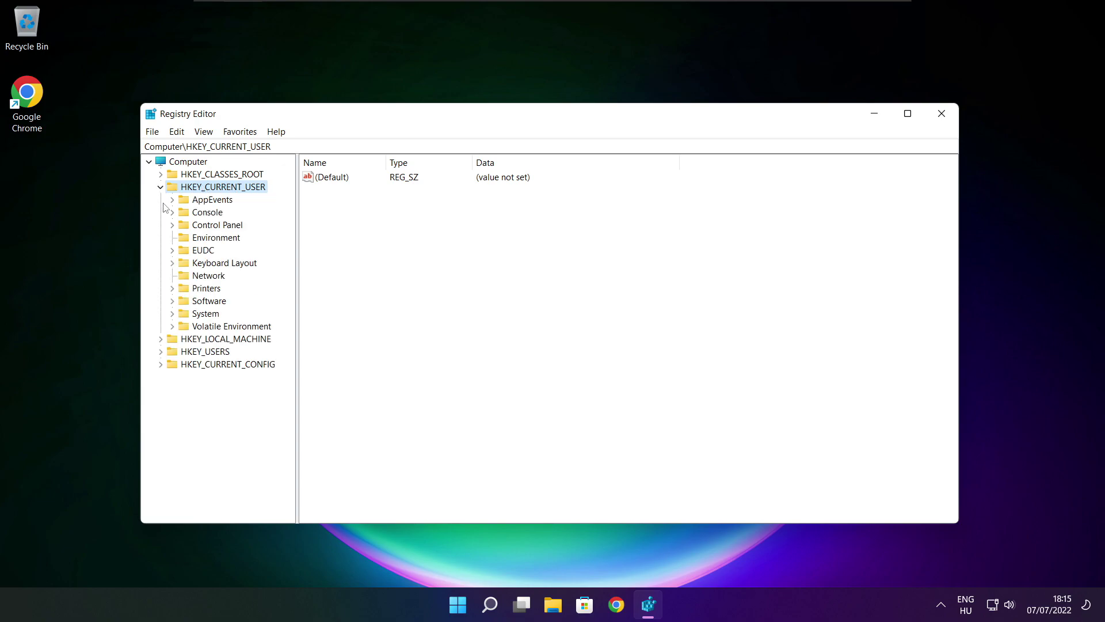
left_click(184, 316)
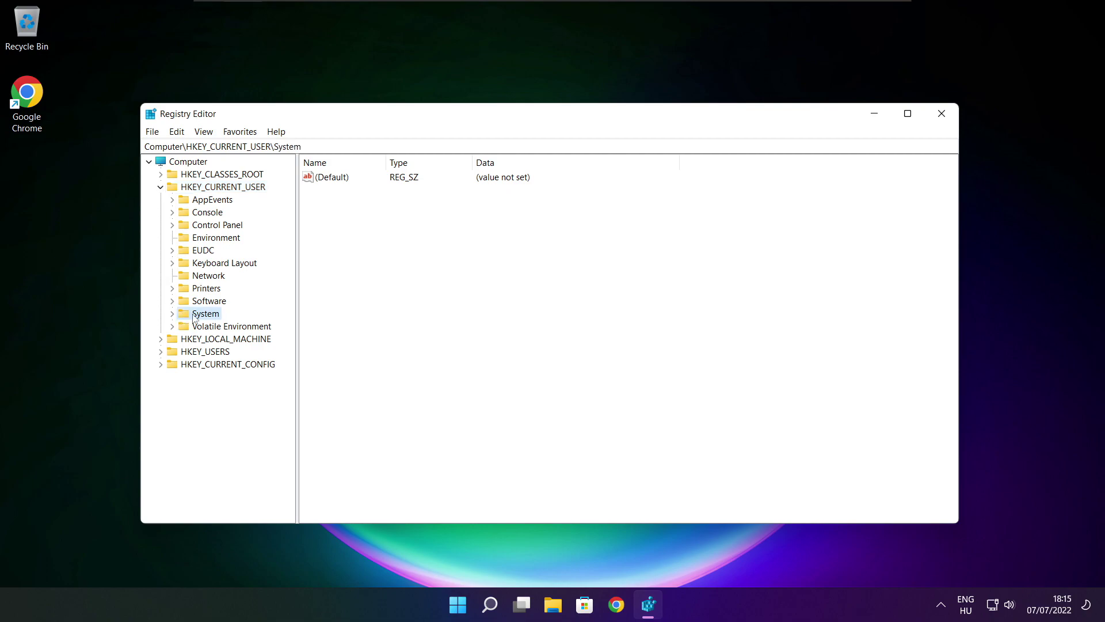
left_click(172, 314)
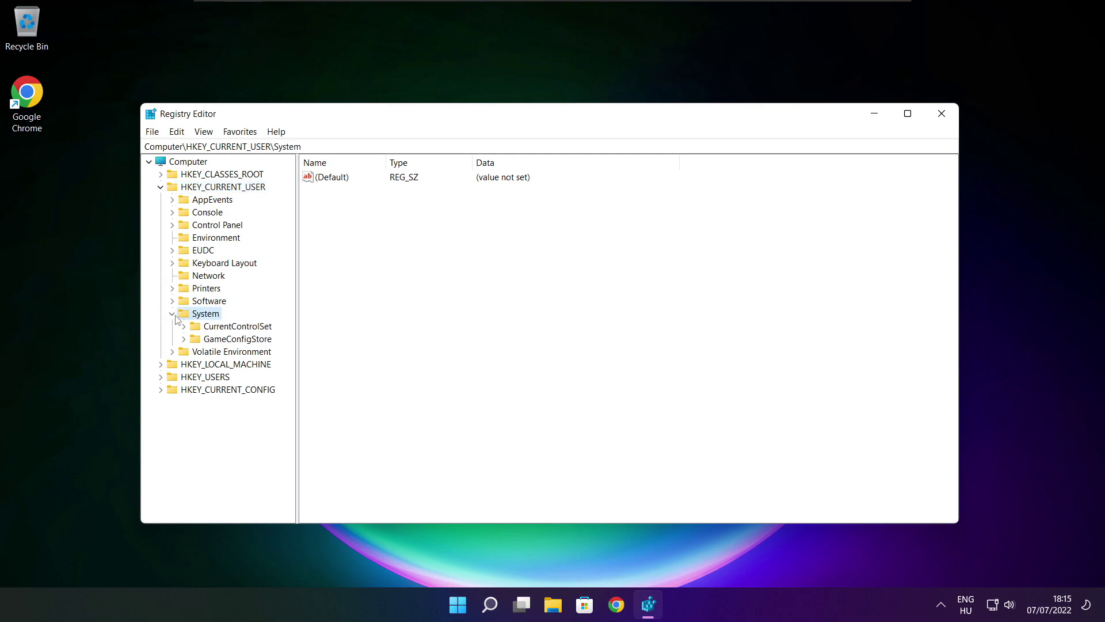
left_click(209, 341)
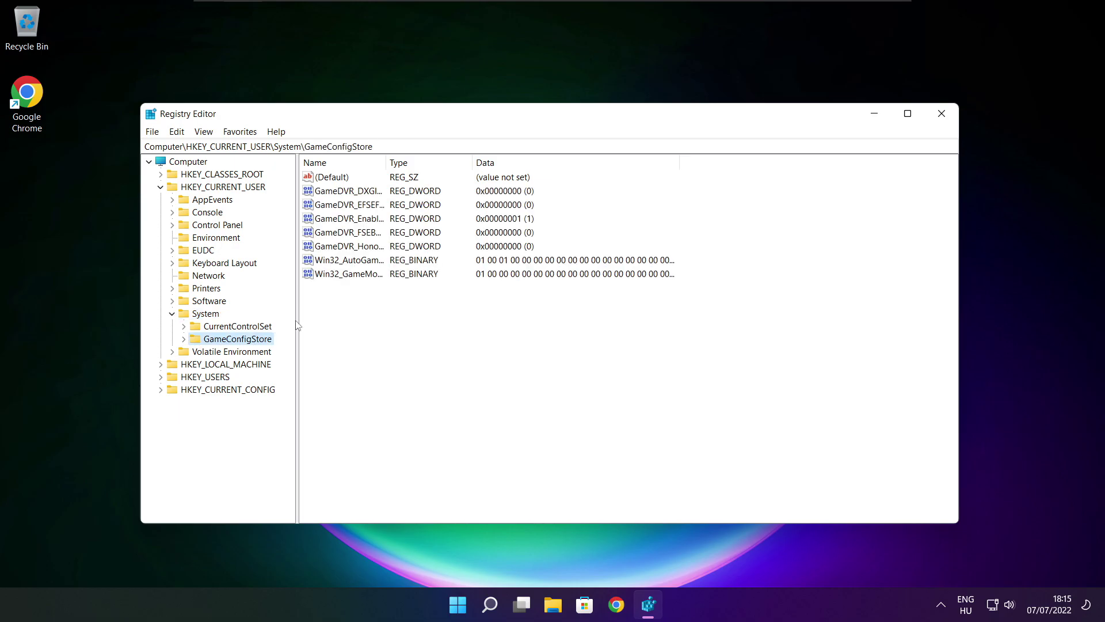
Change the GameDVR_Enabled value data from 1 to 0.
left_click_drag(387, 162, 484, 161)
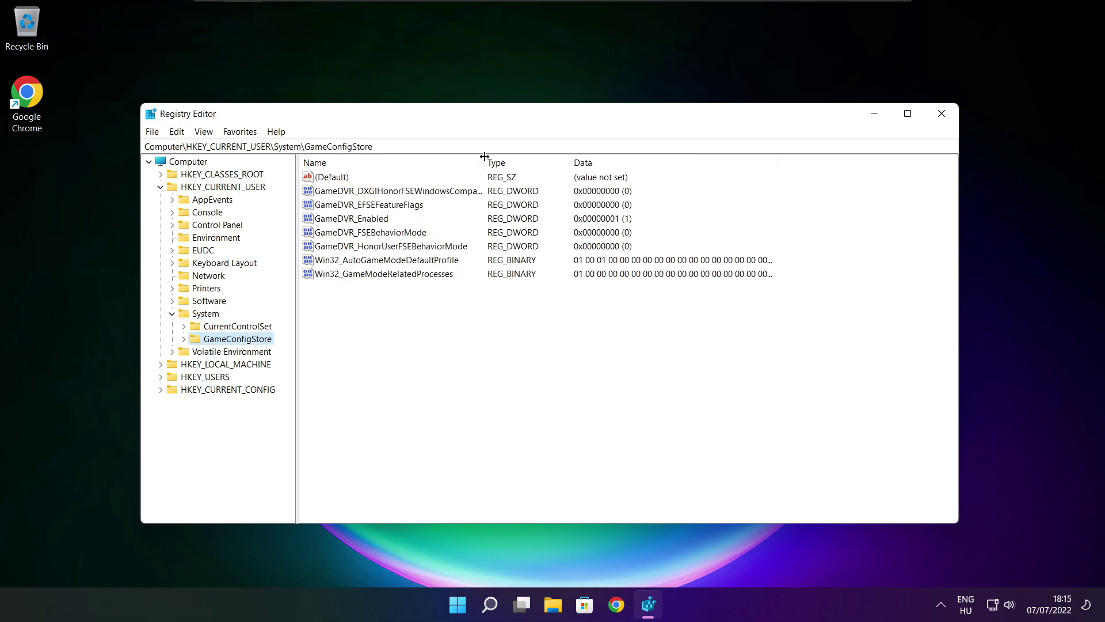
left_click(334, 223)
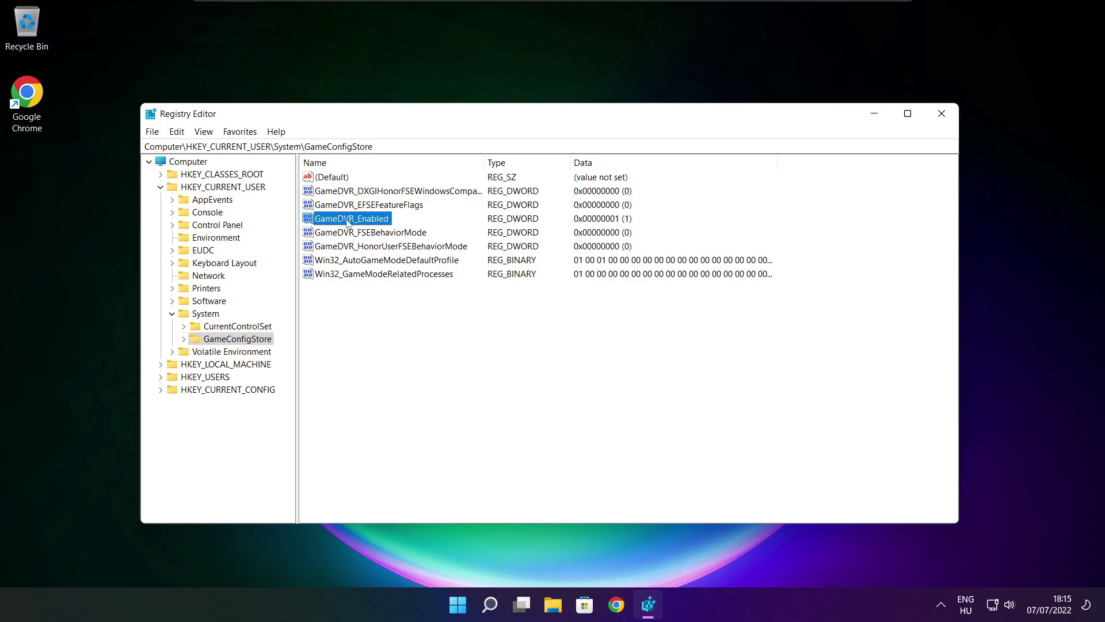
double_click(349, 223)
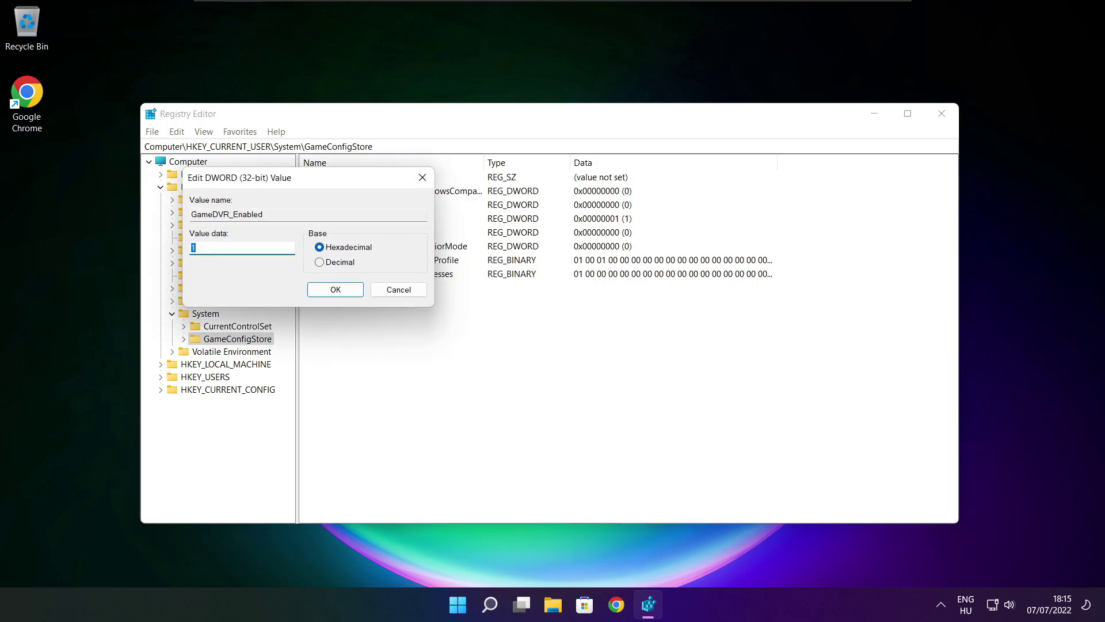
left_click_drag(325, 184, 581, 228)
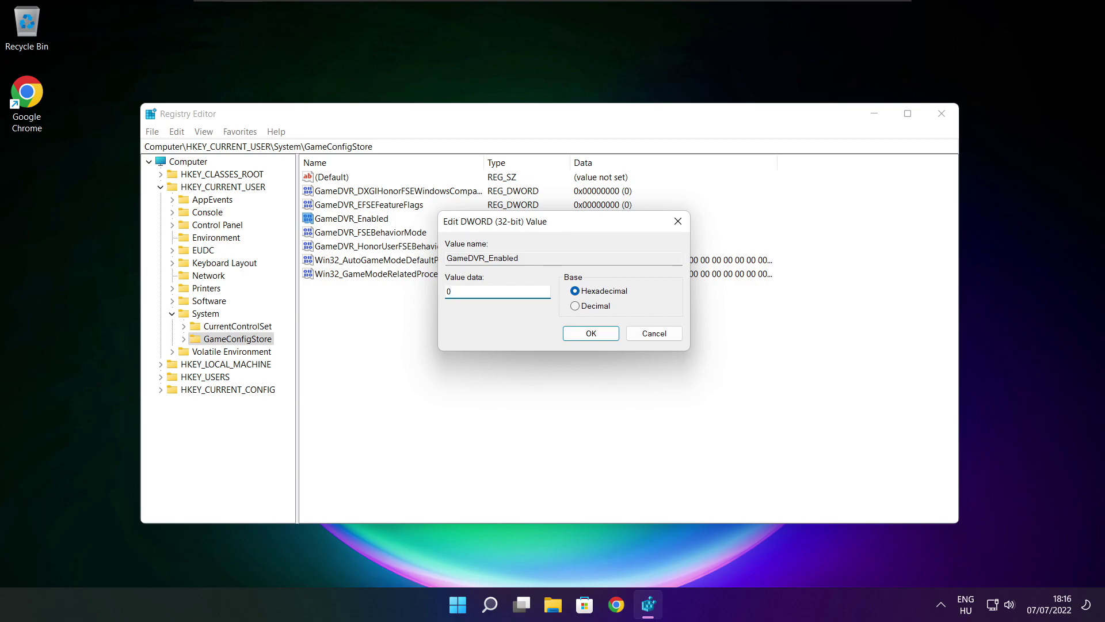
left_click(593, 337)
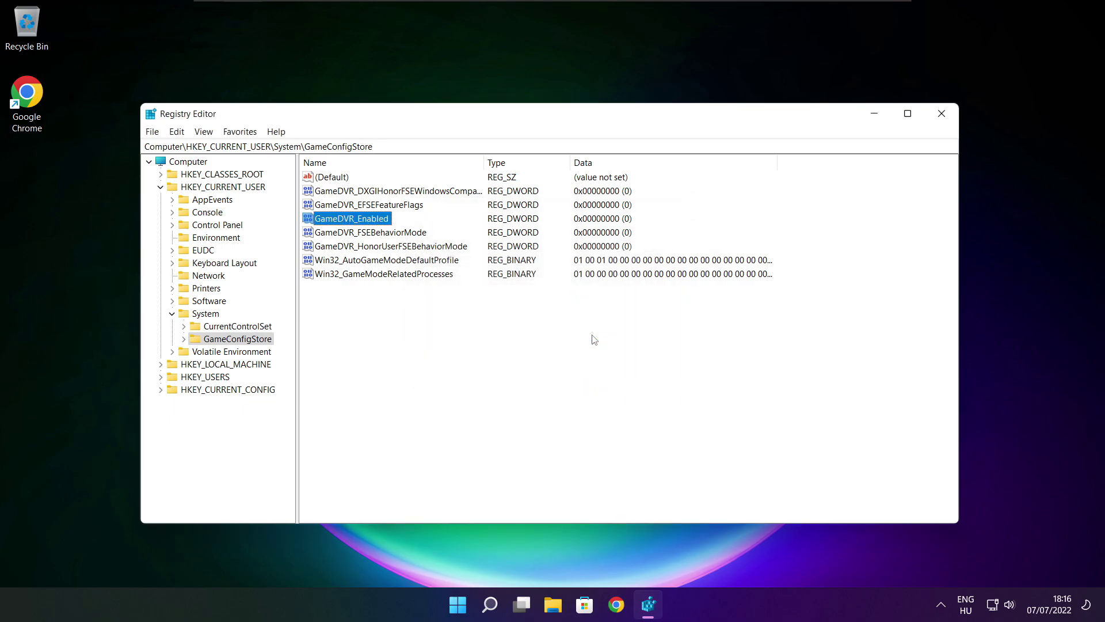
Collapse HKEY_CURRENT_USER and expand HKEY_LOCAL_MACHINE > SOFTWARE > Microsoft in the key tree.
left_click(161, 187)
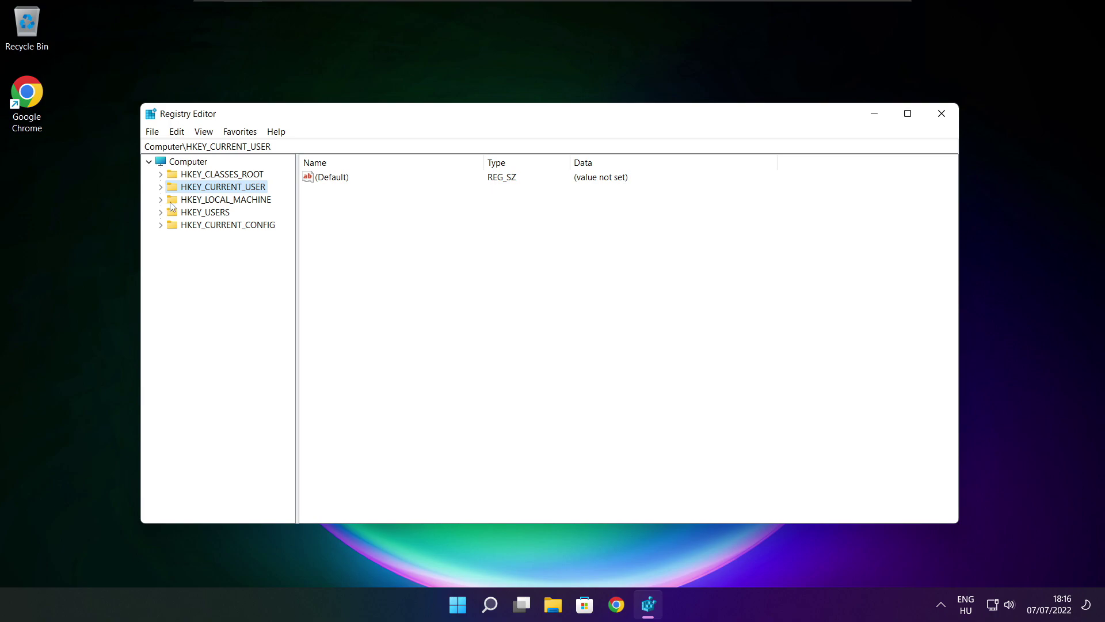
left_click(168, 200)
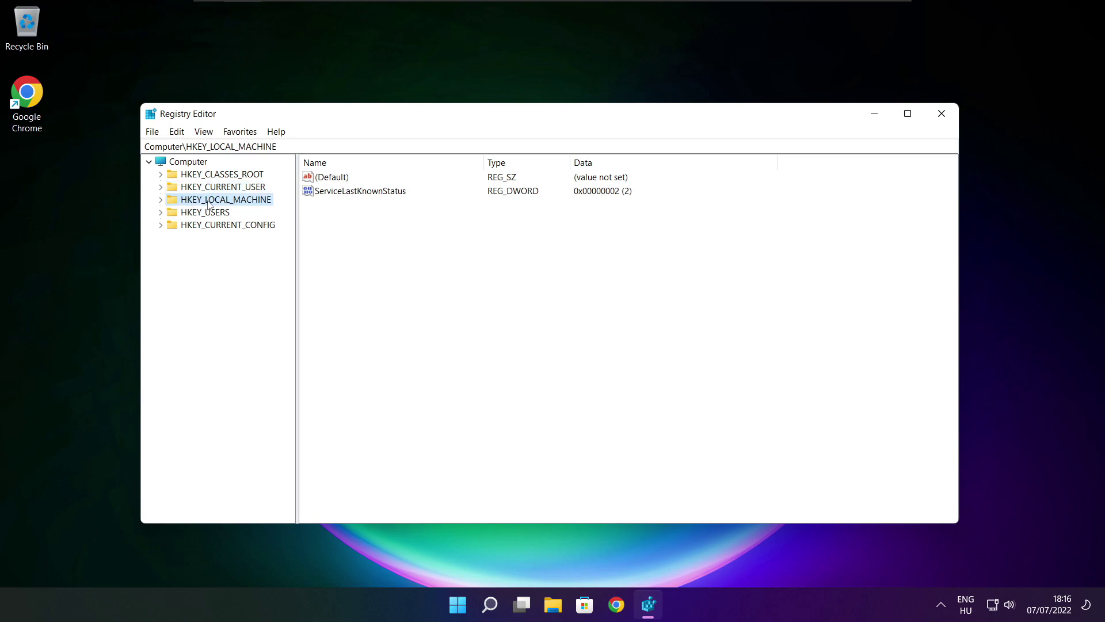
left_click(161, 200)
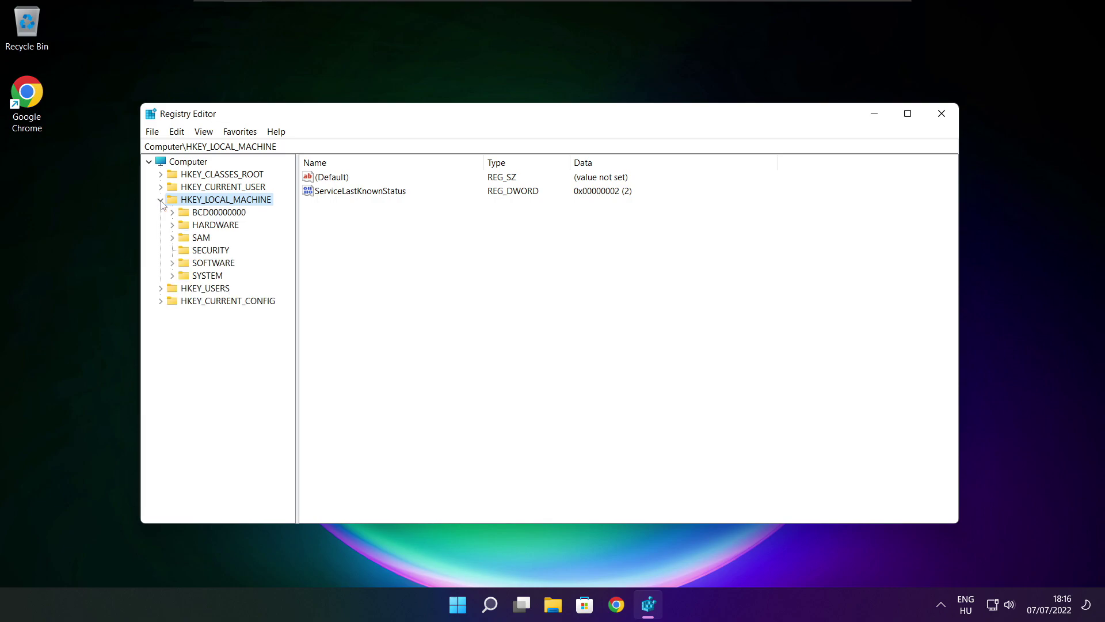
left_click(201, 265)
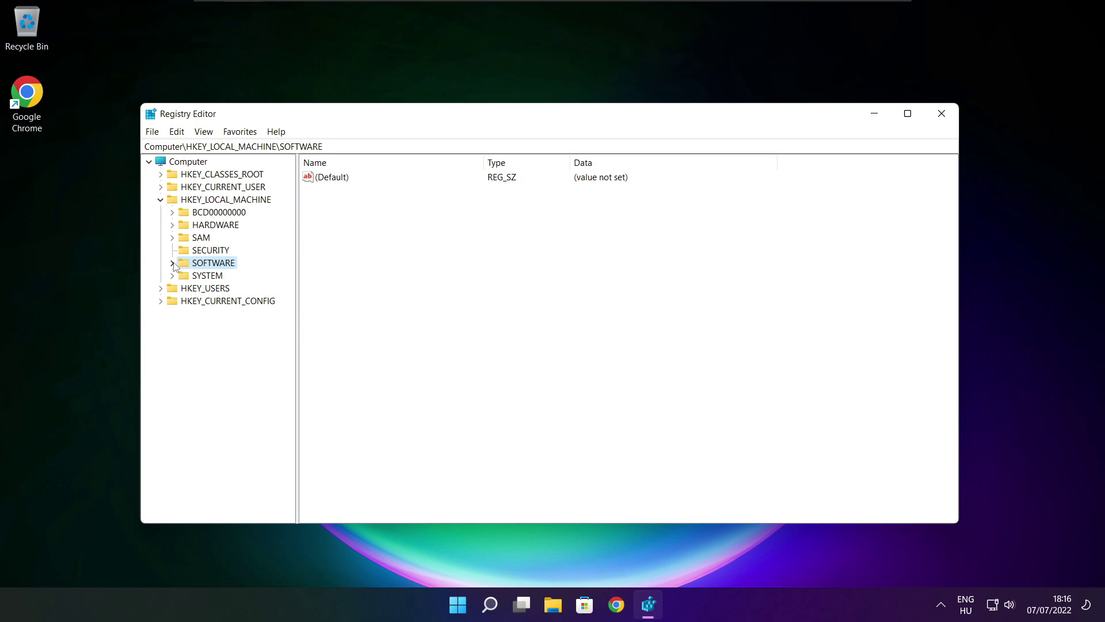
left_click(172, 263)
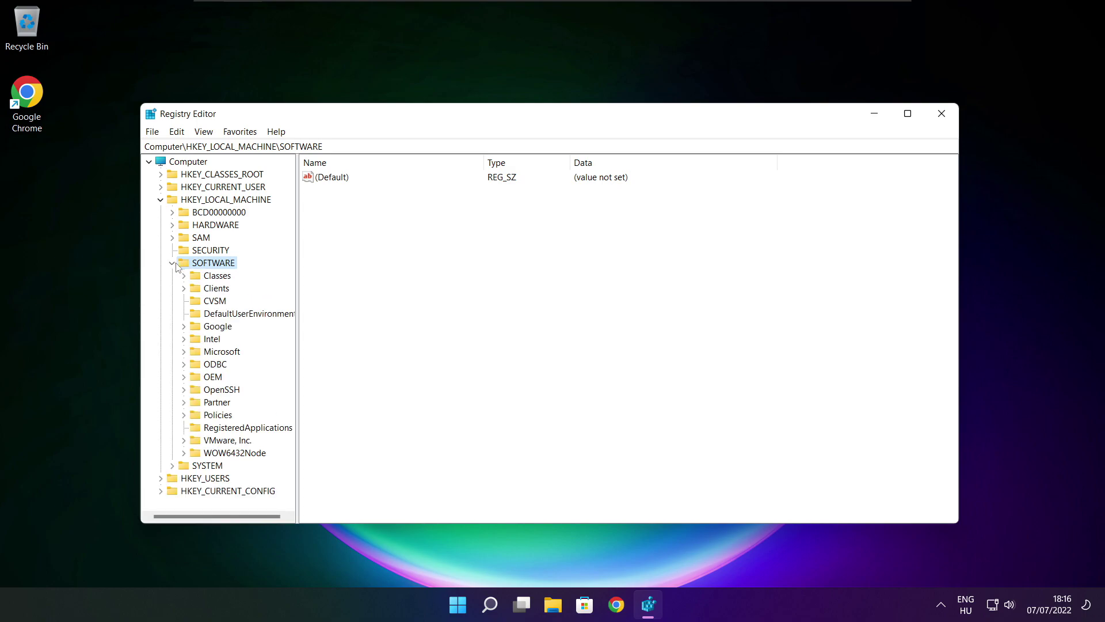
left_click(213, 352)
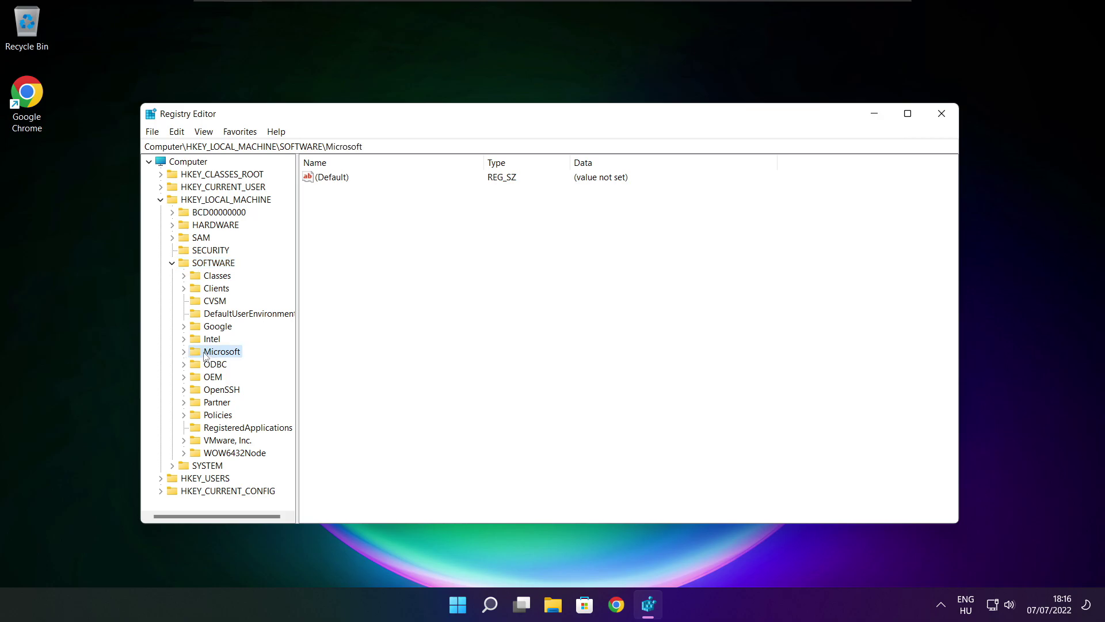
left_click(184, 353)
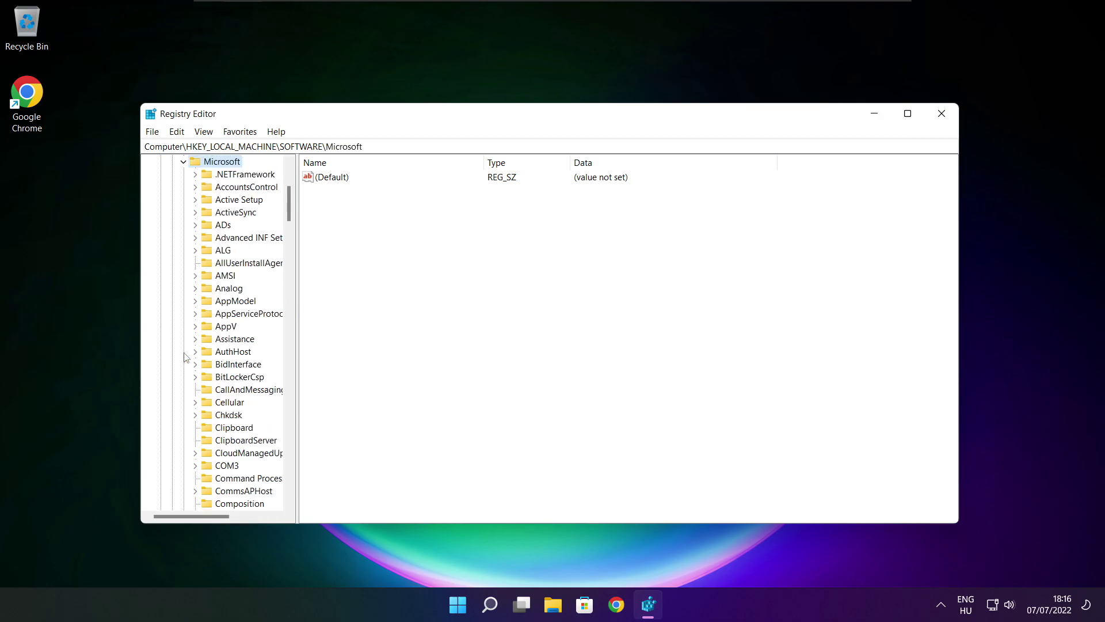
Expand Microsoft\PolicyManager and its default subkey.
scroll(226, 344, "down", 20)
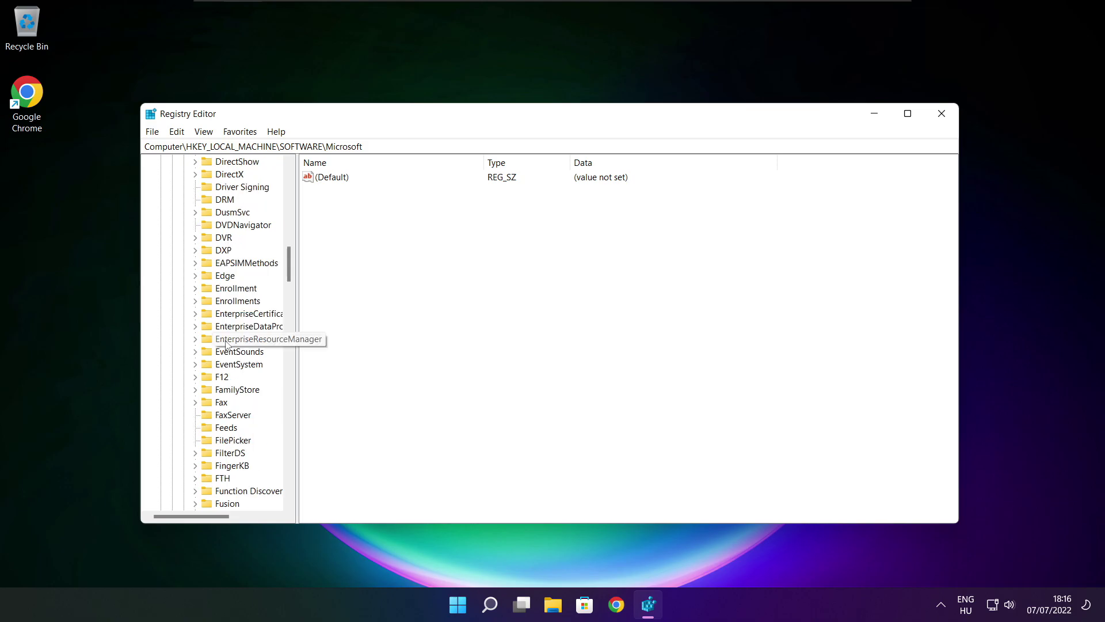
scroll(226, 344, "down", 18)
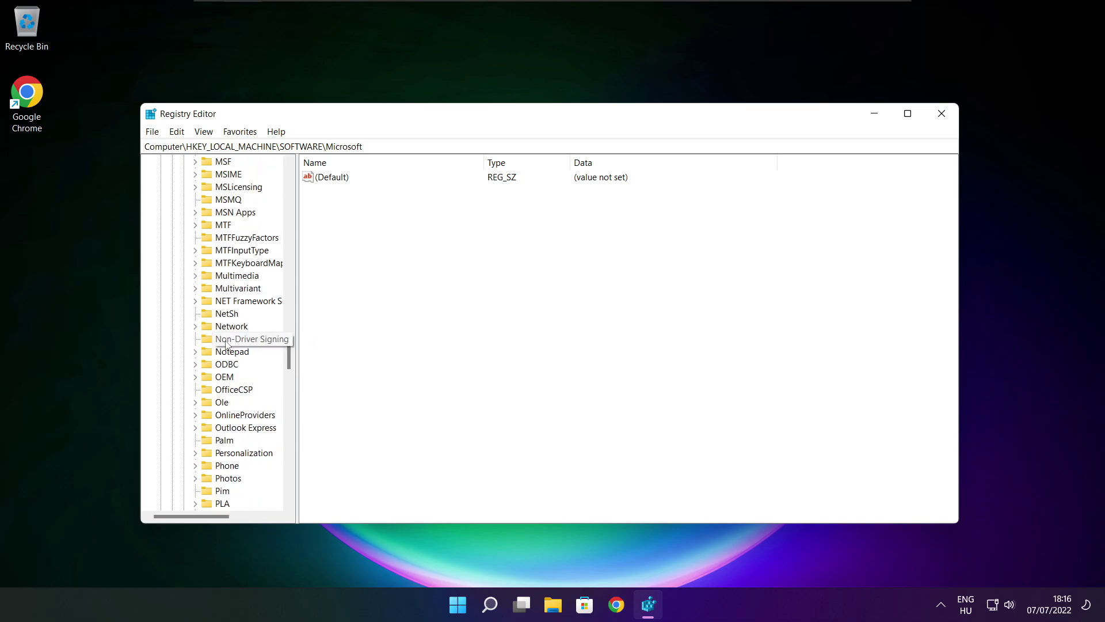
scroll(226, 344, "down", 1)
scroll(226, 344, "up", 1)
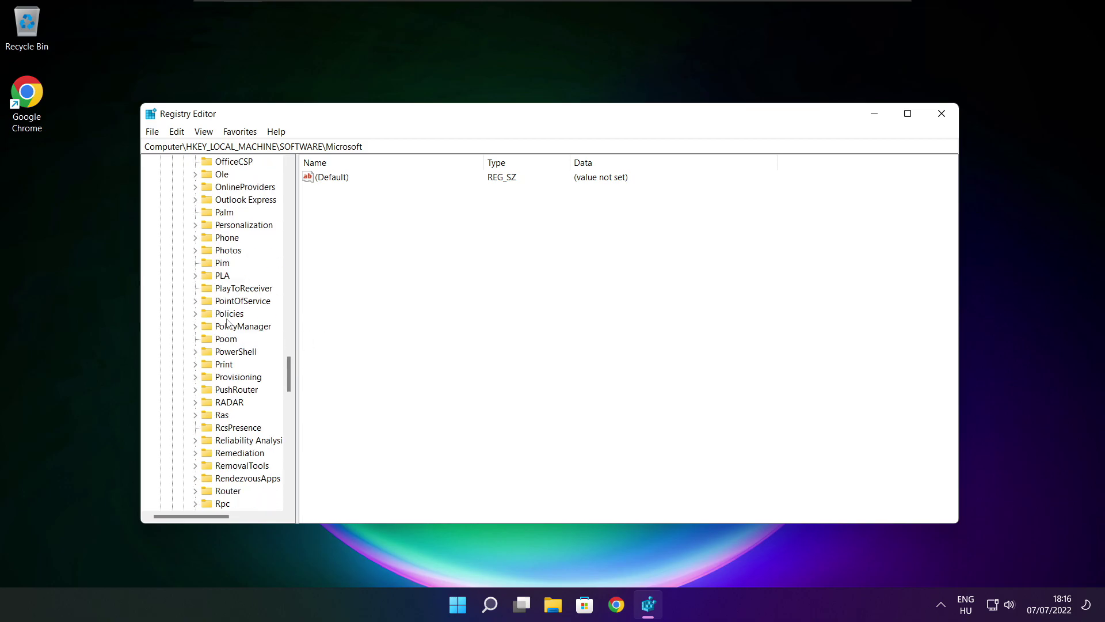
left_click(226, 331)
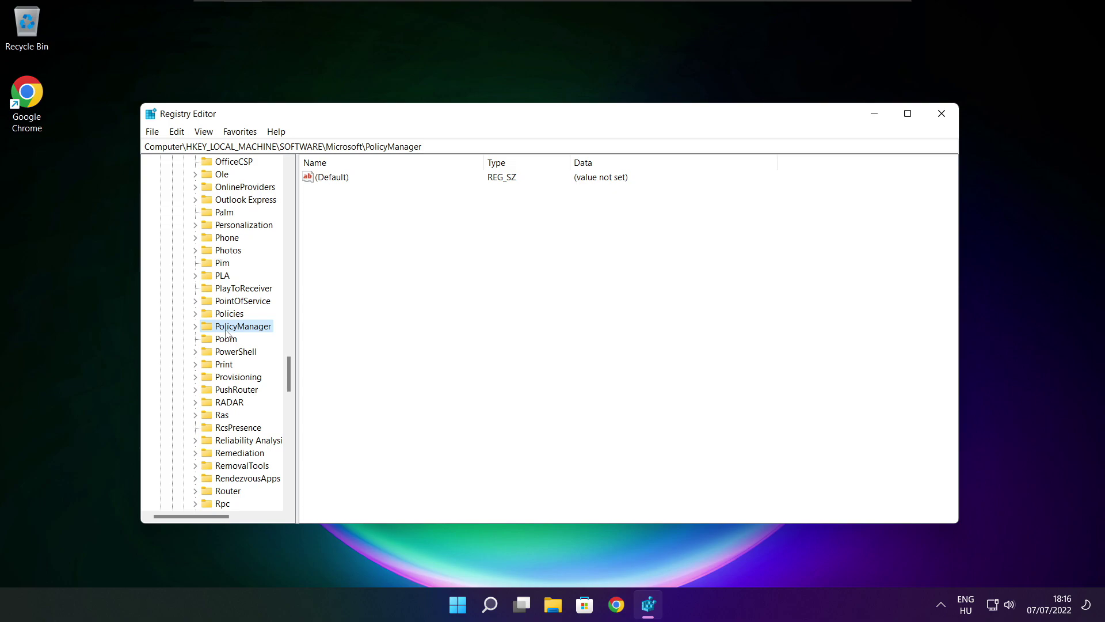
left_click(195, 327)
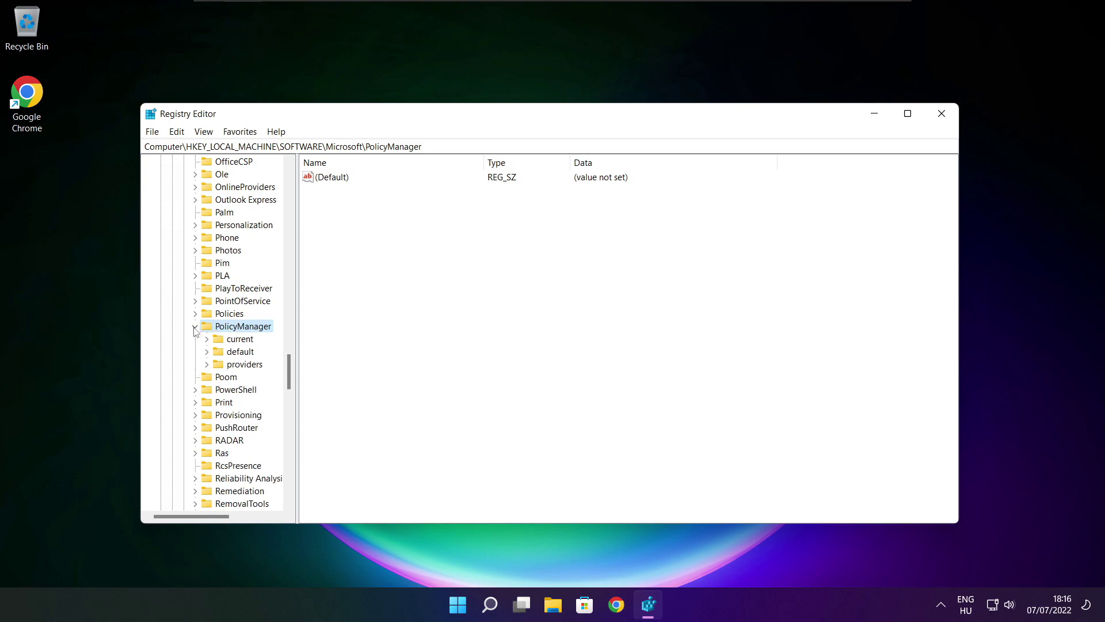
left_click(241, 356)
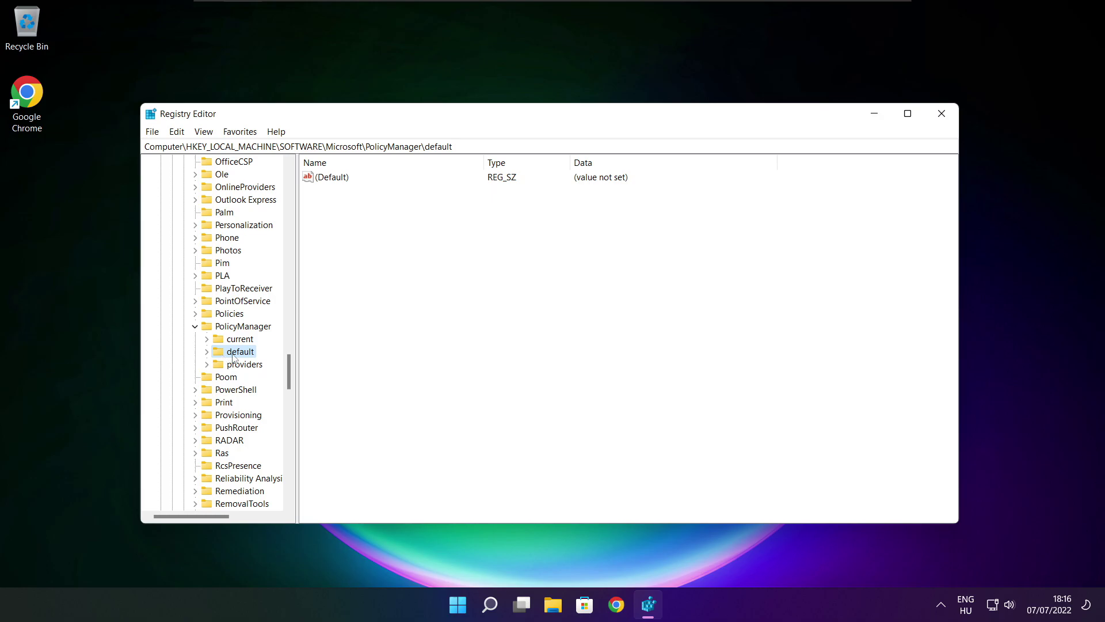
left_click(208, 352)
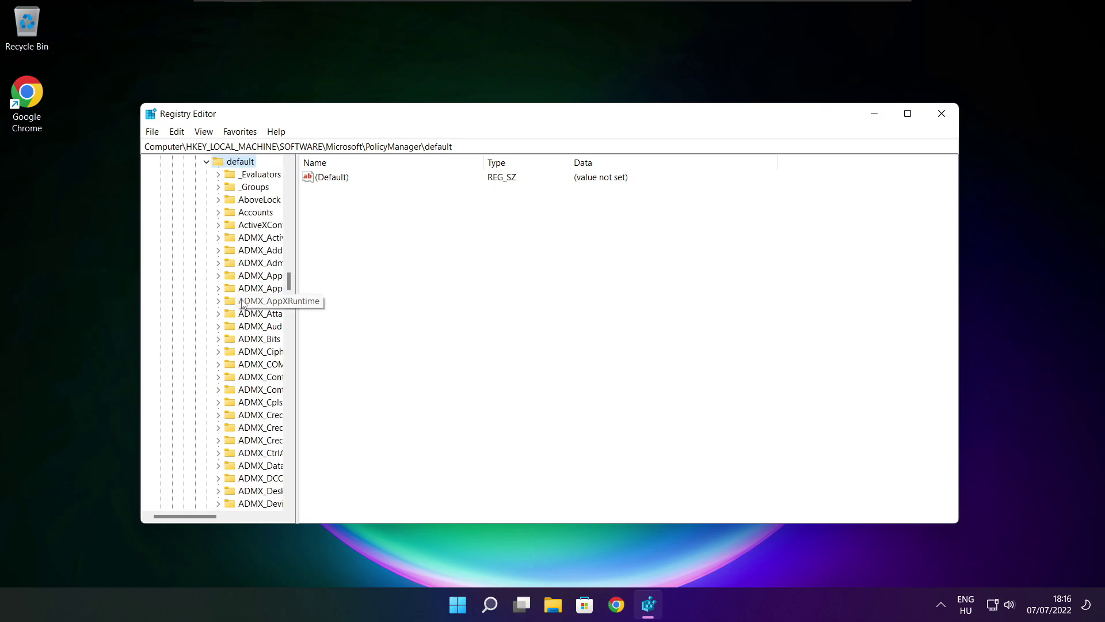
Widen the key tree pane and select the ApplicationManagement key under default.
scroll(257, 255, "down", 7)
scroll(256, 255, "down", 20)
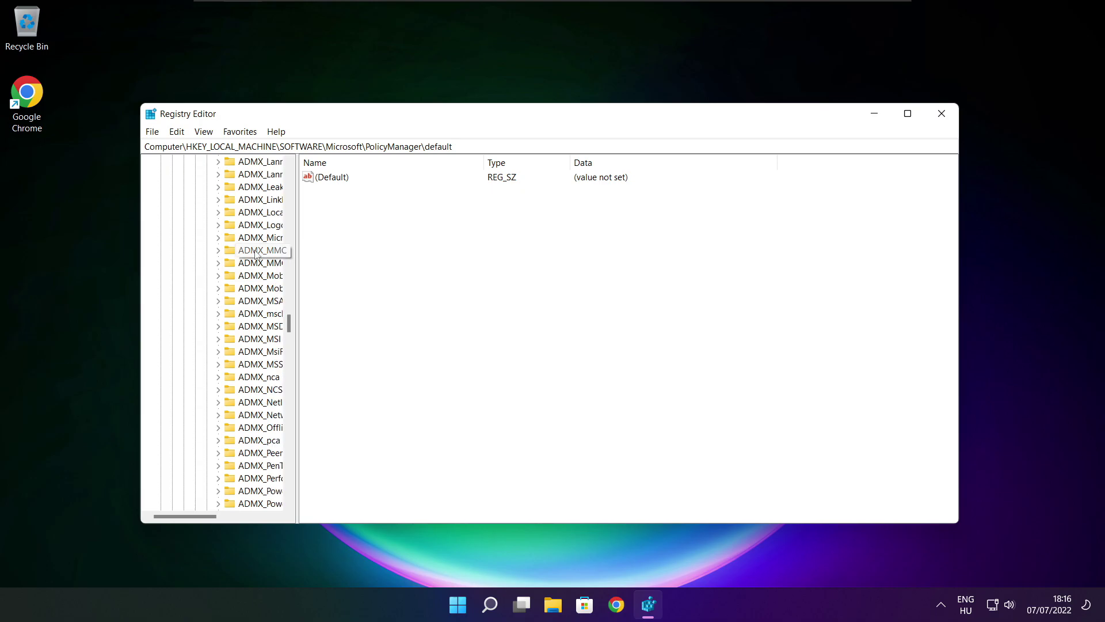
scroll(256, 255, "down", 3)
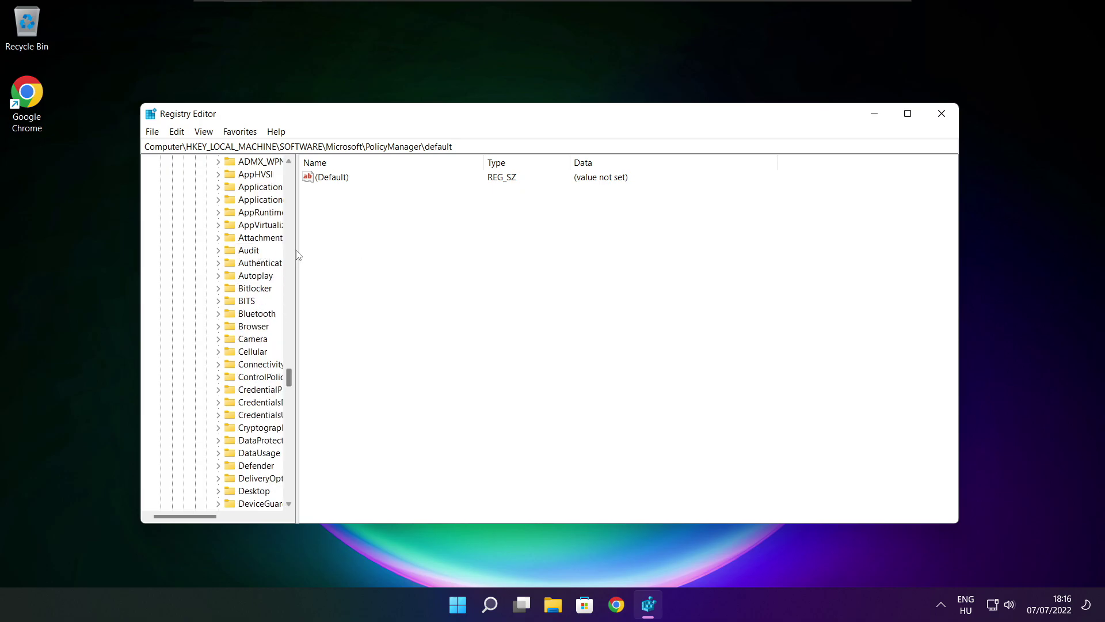
left_click_drag(297, 252, 365, 251)
scroll(299, 248, "up", 1)
left_click(256, 238)
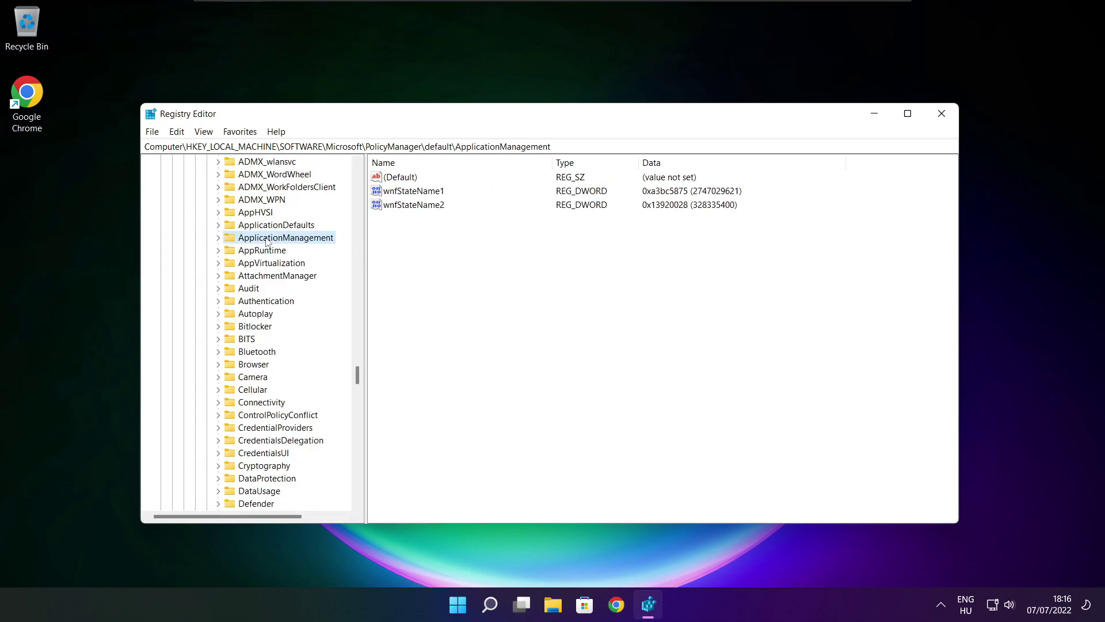
Expand ApplicationManagement and select its AllowGameDVR key.
left_click(218, 238)
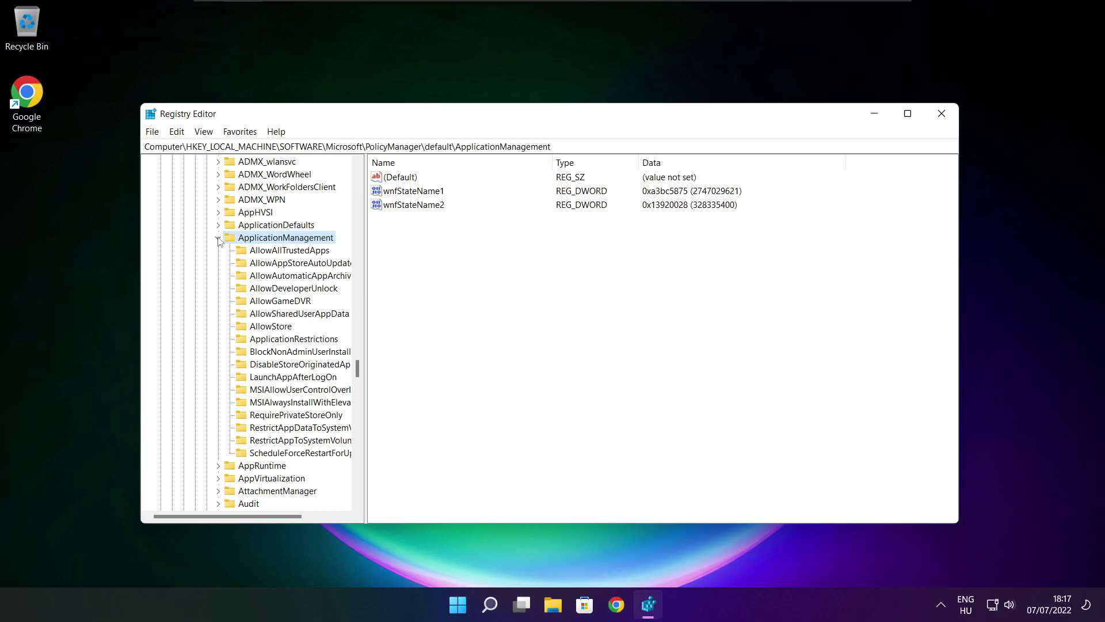
left_click_drag(366, 289, 379, 290)
left_click(285, 301)
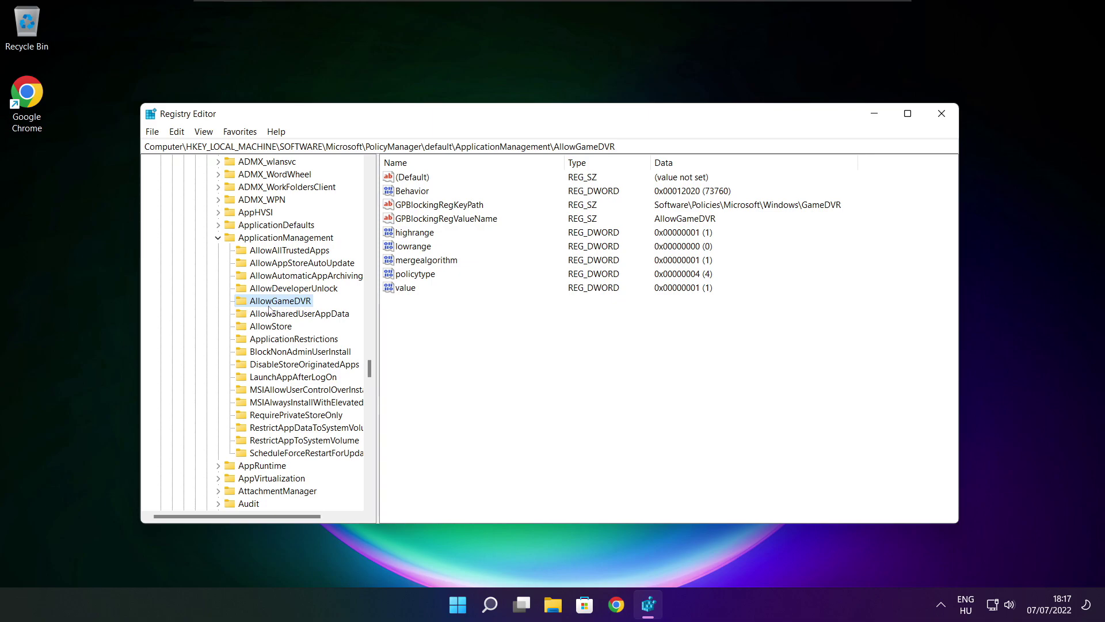
Set AllowGameDVR's 'value' entry to 0 and close Registry Editor.
left_click(406, 288)
double_click(406, 288)
left_click_drag(310, 184, 561, 229)
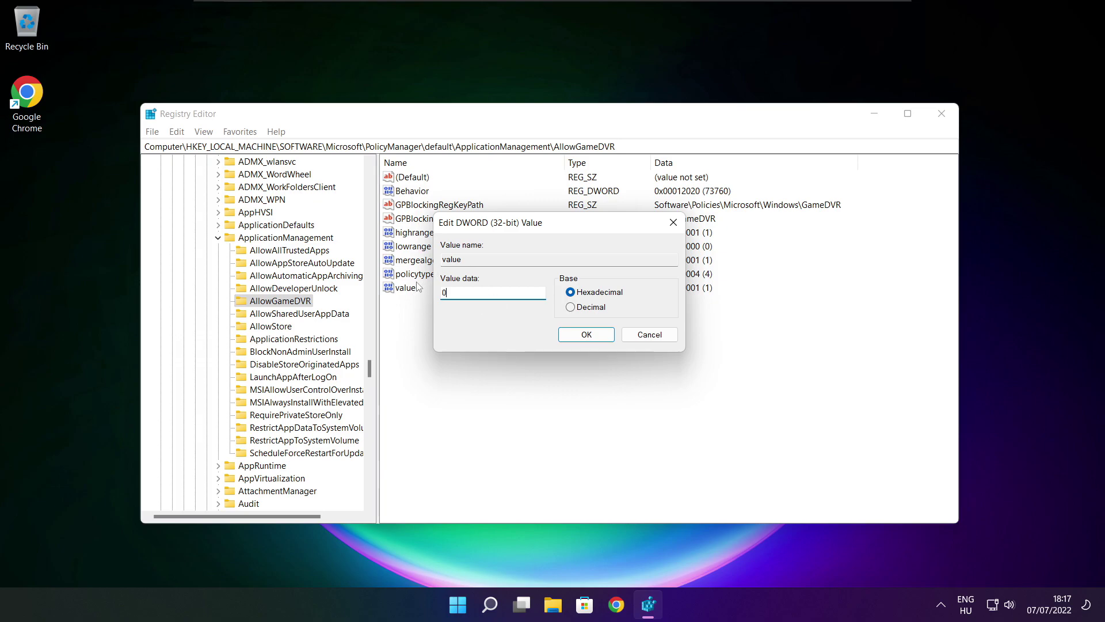
left_click(586, 335)
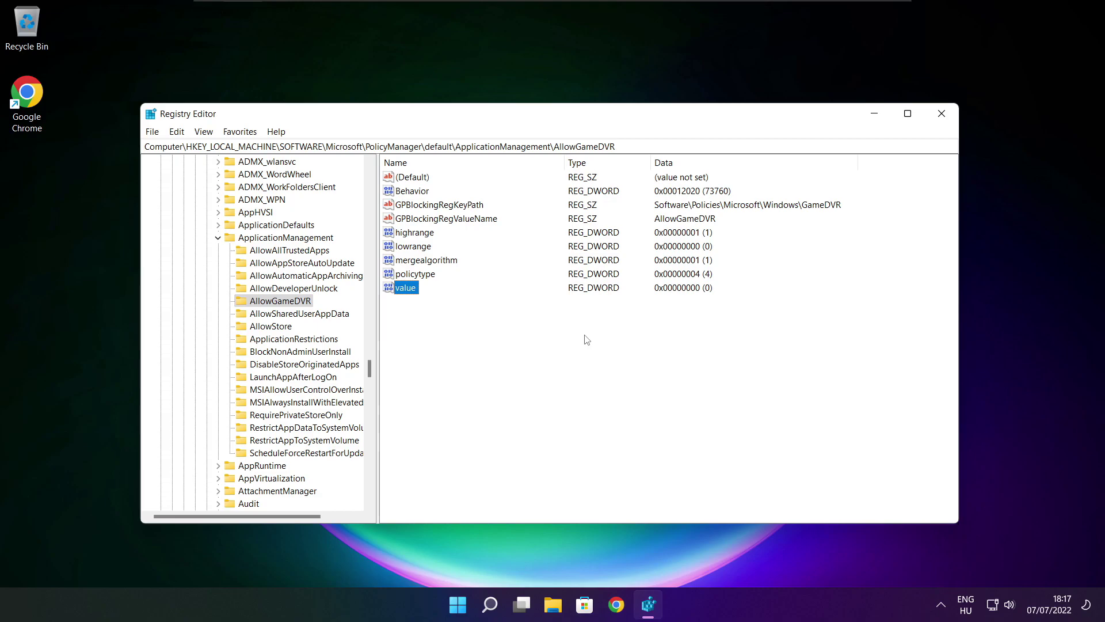
left_click(943, 117)
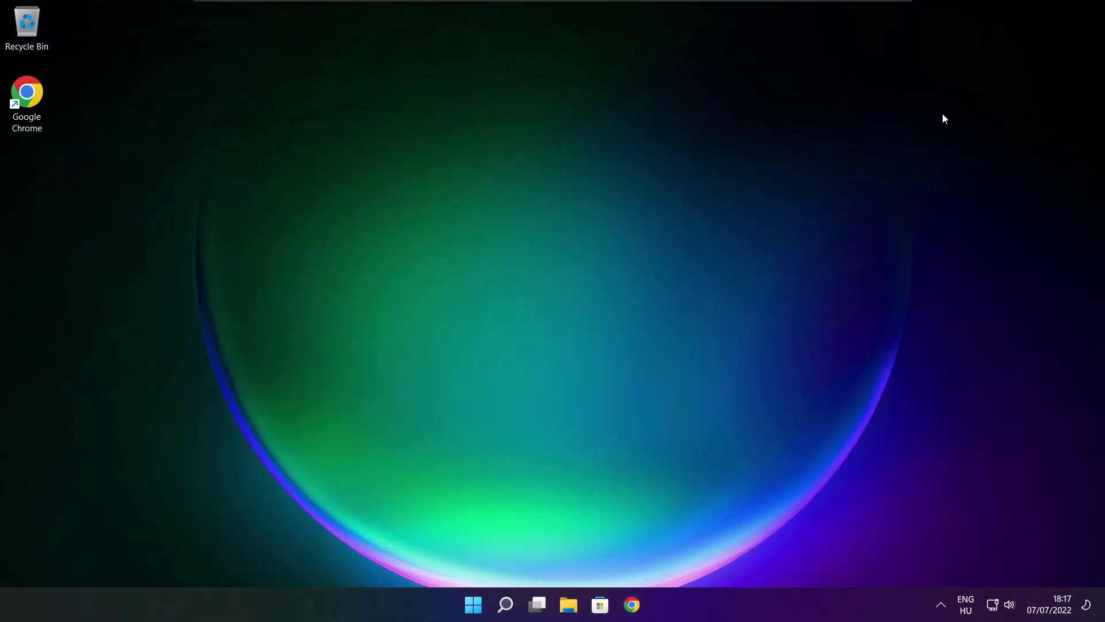
Bring back Chrome on the DirectX download page and check its web address.
left_click(633, 604)
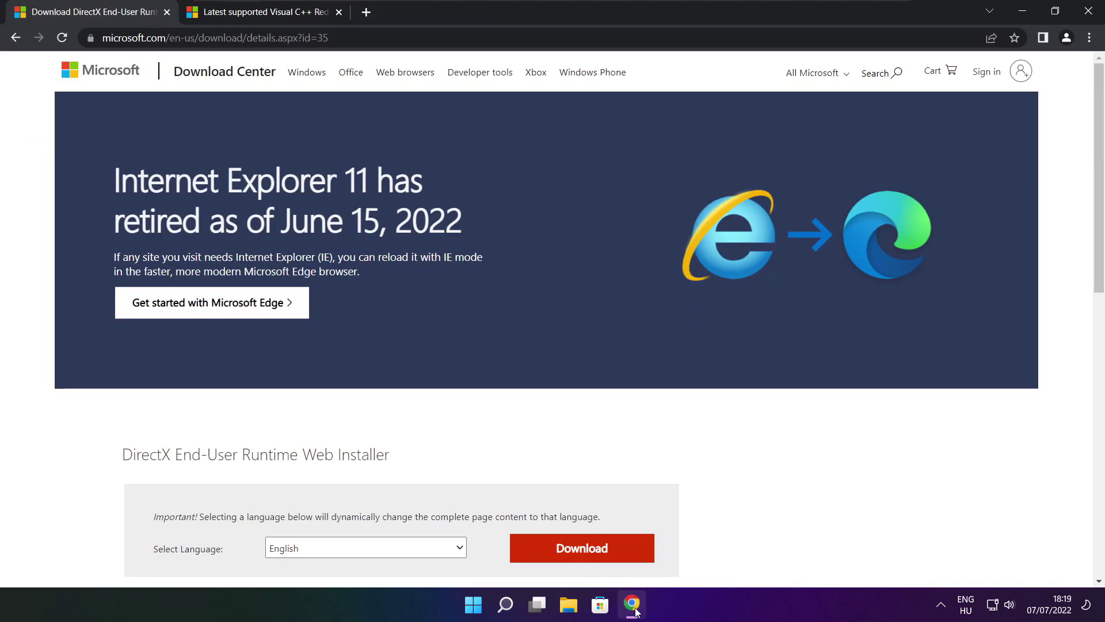
left_click(333, 37)
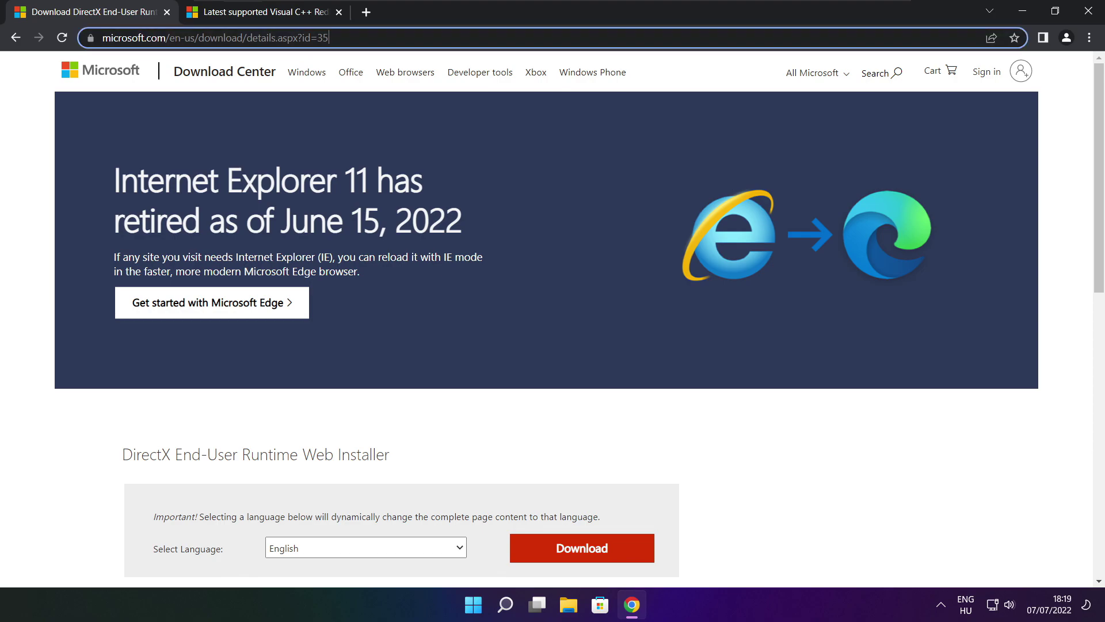
mouse_move(330, 37)
left_mouse_down()
mouse_move(102, 37)
mouse_move(330, 37)
left_mouse_up()
left_click(396, 412)
Download the DirectX End-User Runtime Web Installer and run dxwebsetup.exe.
left_click_drag(1098, 184, 1098, 278)
left_click_drag(407, 246, 471, 245)
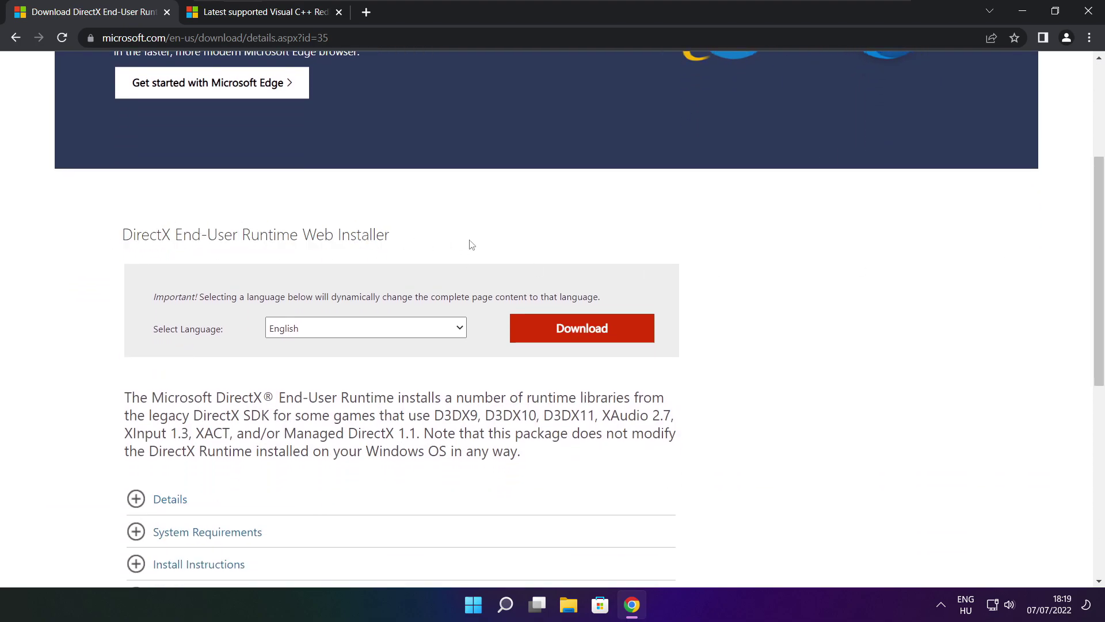
left_click(586, 331)
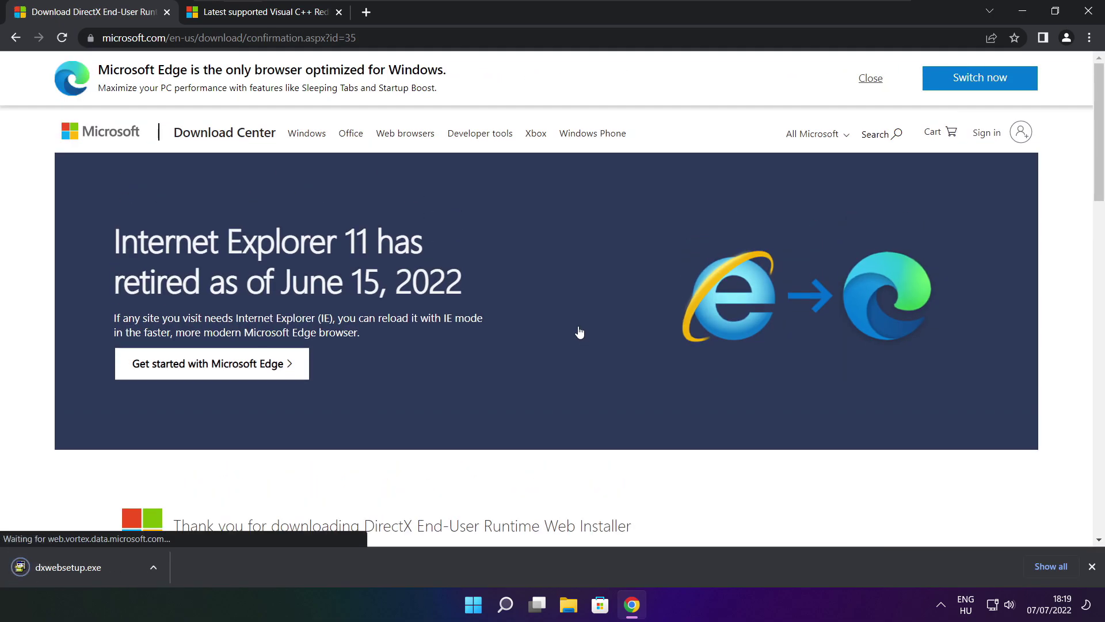
left_click(104, 568)
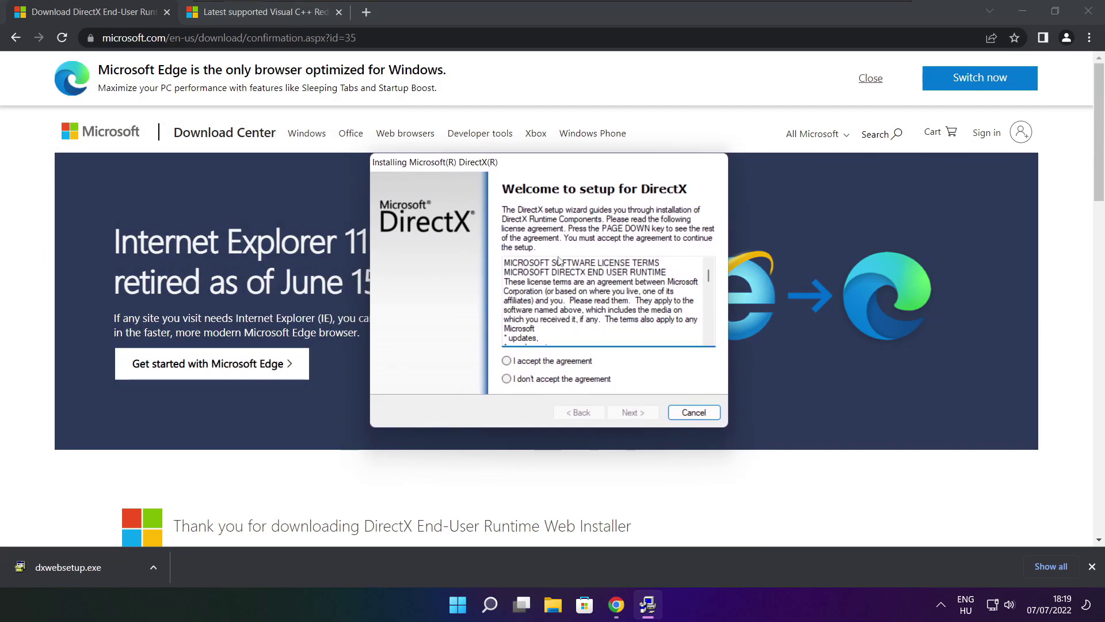
Accept the DirectX licence, untick the Bing Bar, install the runtime components and finish.
left_click_drag(708, 276, 709, 337)
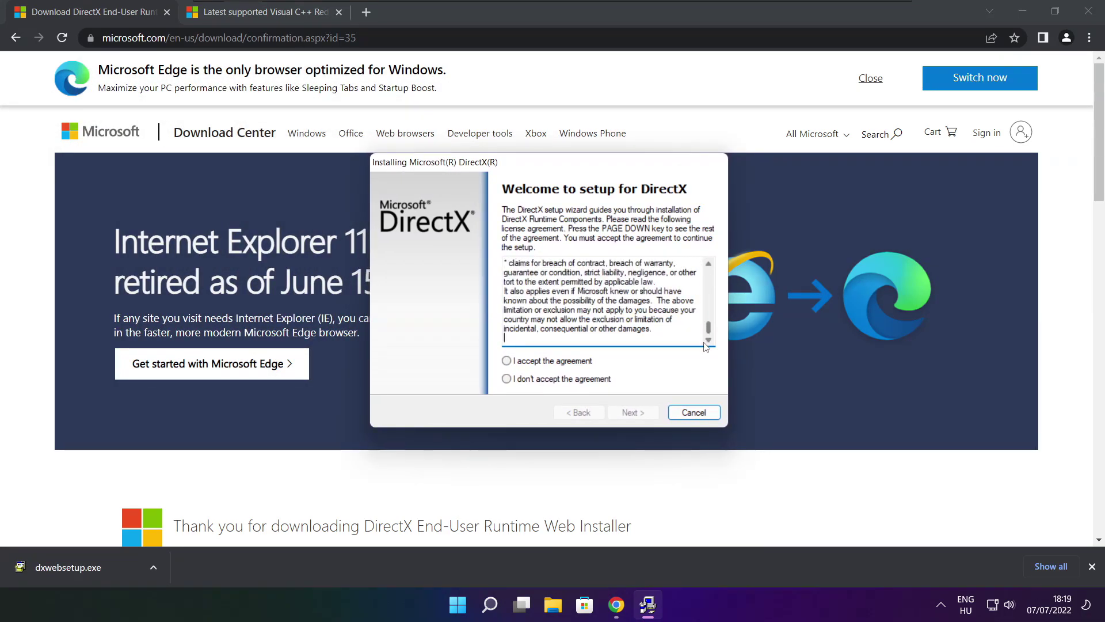
left_click(529, 362)
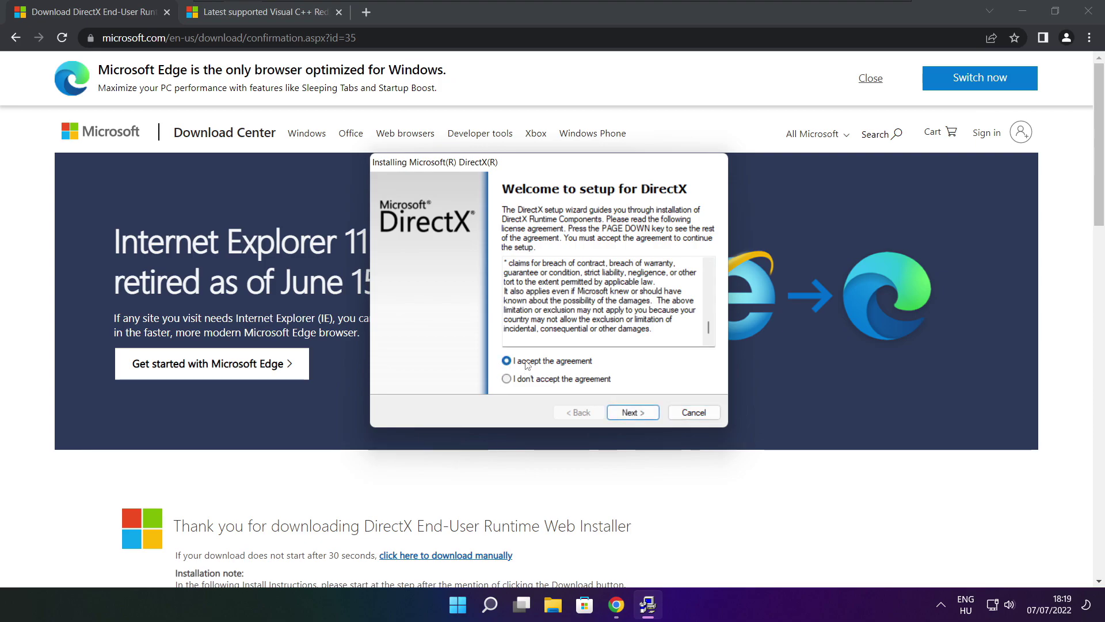
left_click(638, 415)
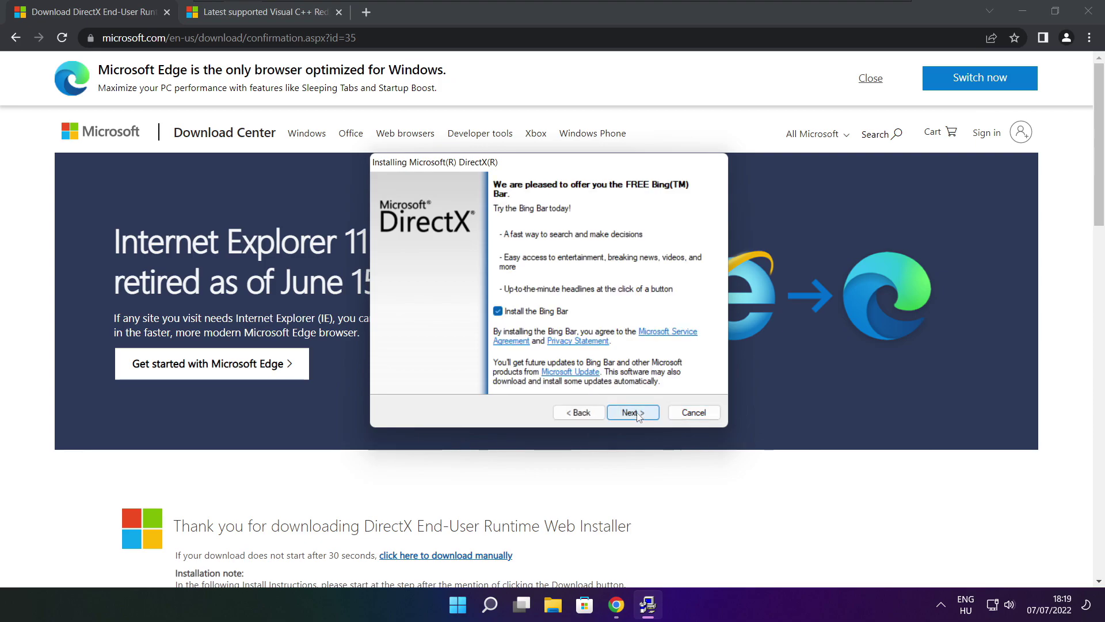
left_click(498, 311)
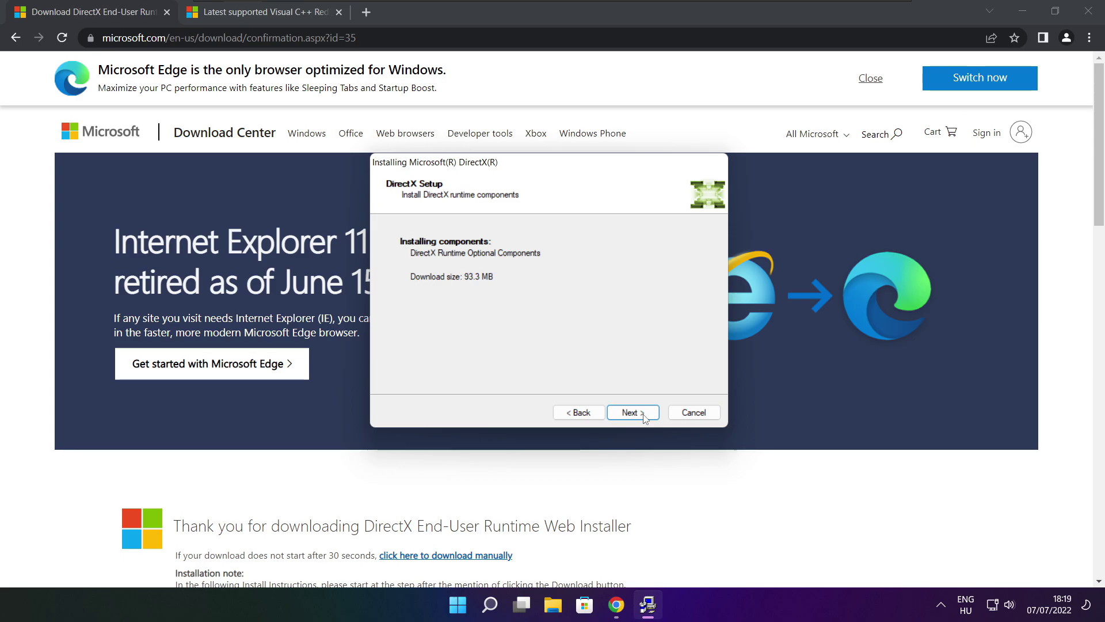
left_click(633, 412)
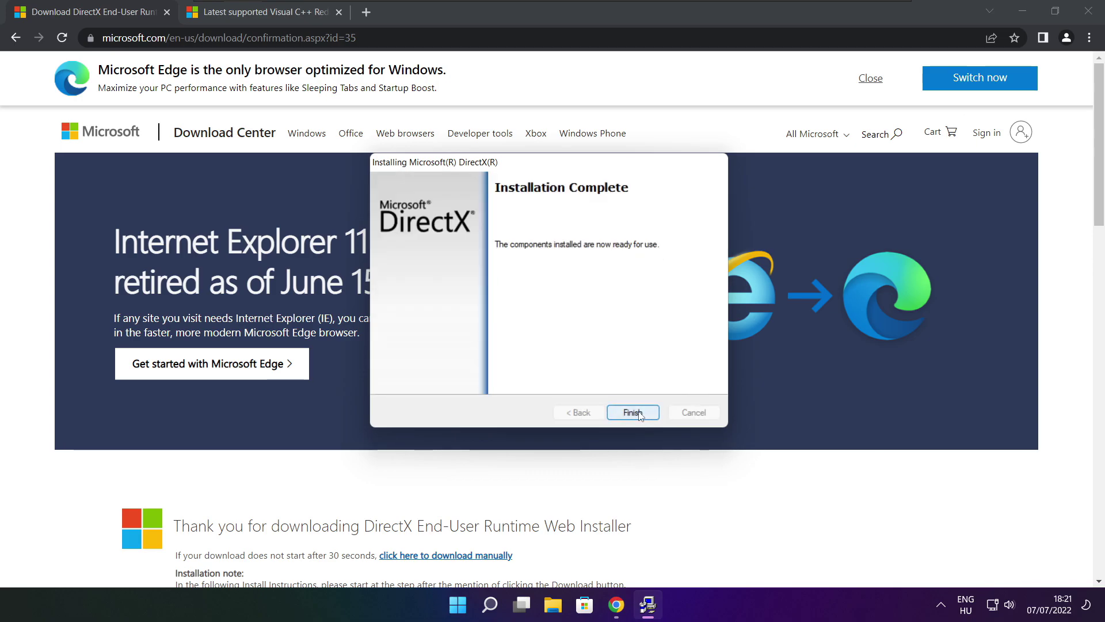
left_click(633, 413)
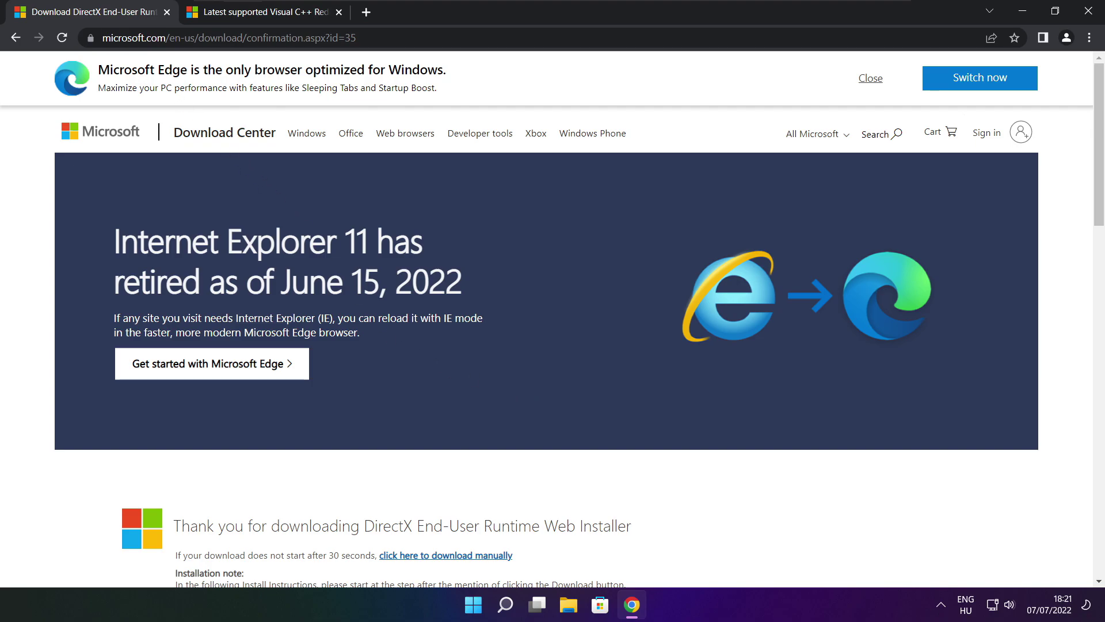